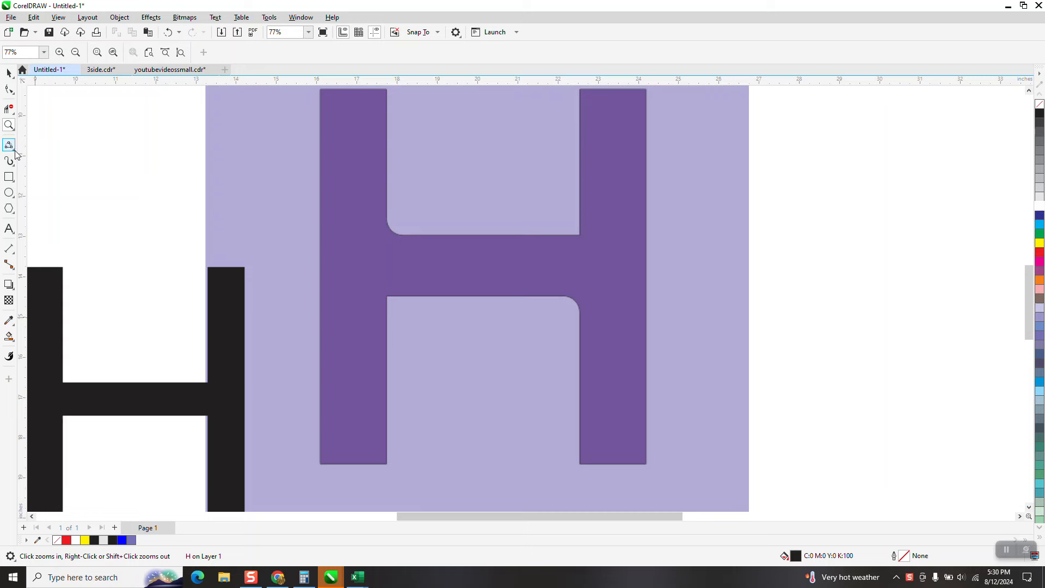
Measure the purple H's height with a parallel dimension from the bottom to the top of its left stem.
click(14, 255)
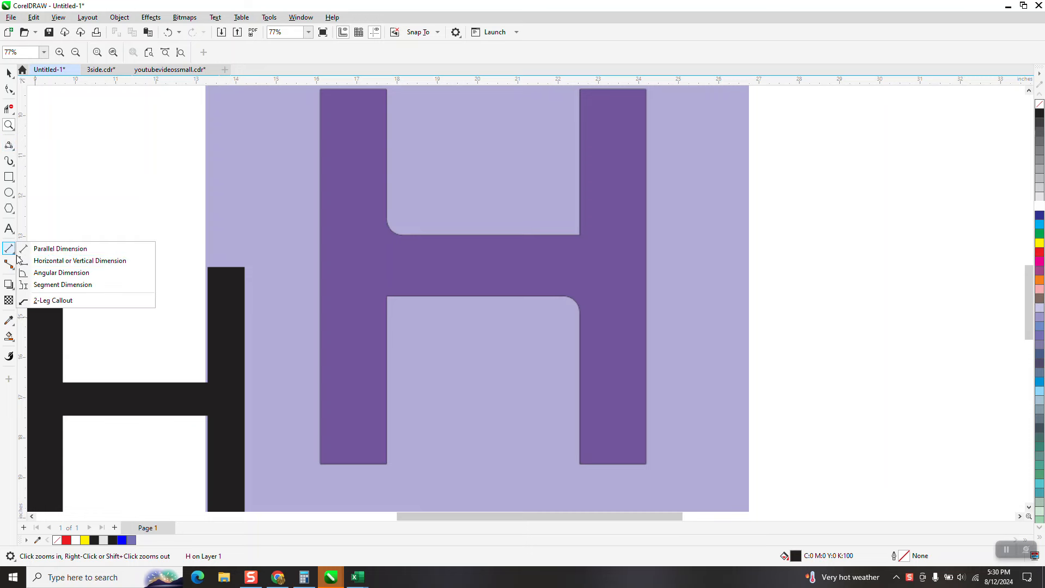
click(52, 245)
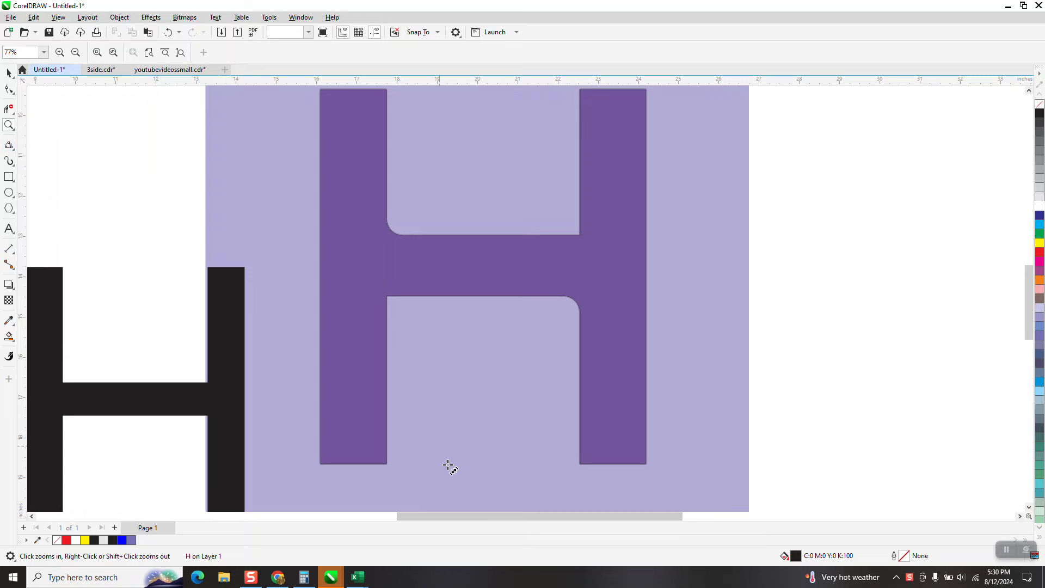
scroll(449, 467, down, 1)
drag(401, 464, 400, 203)
key(Escape)
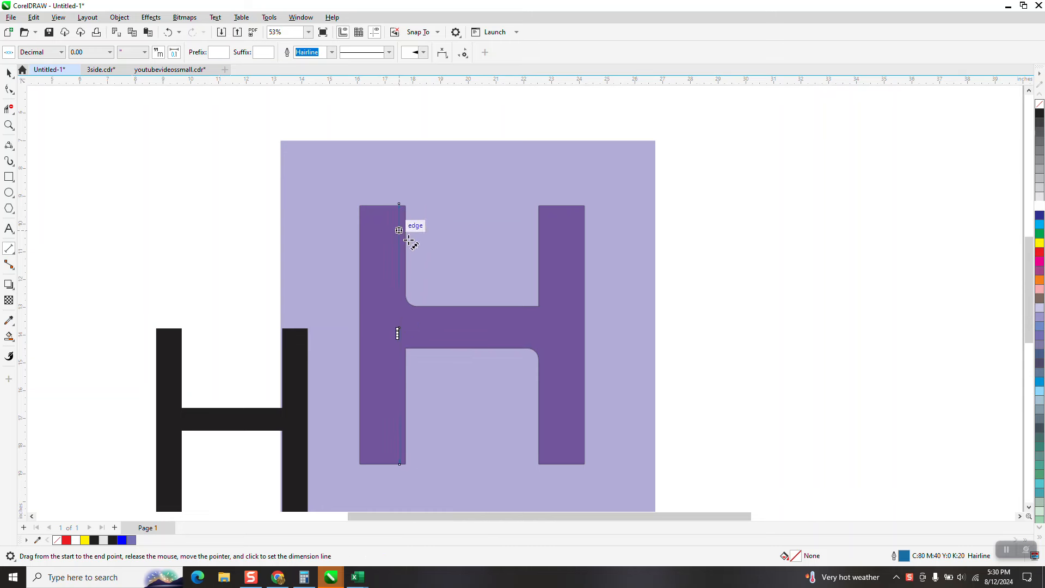
Move the black H clear of the lavender square and try a height of 9.8 inches on it.
key(space)
drag(295, 414, 223, 296)
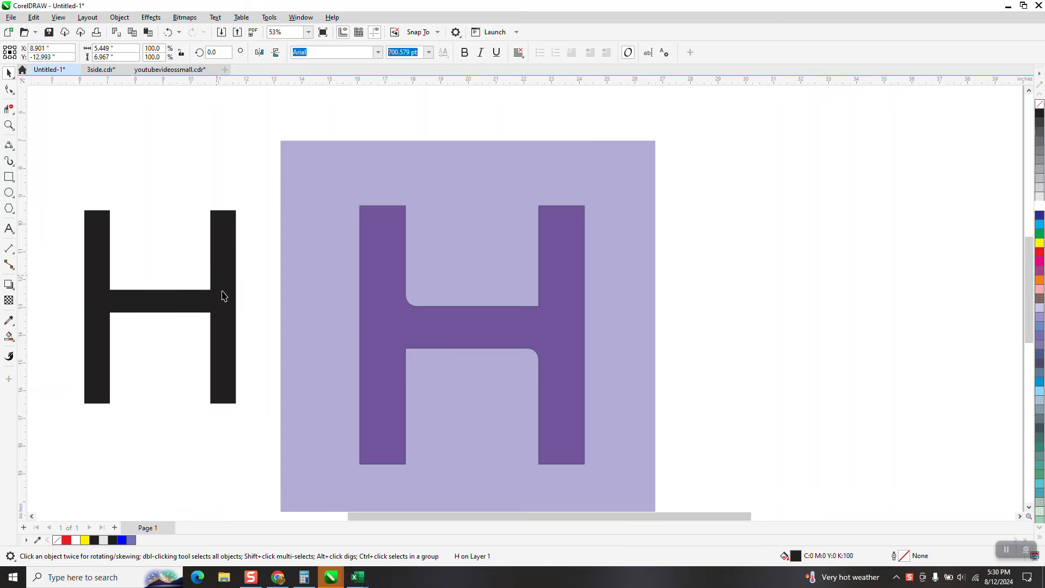
click(121, 54)
text(9.8)
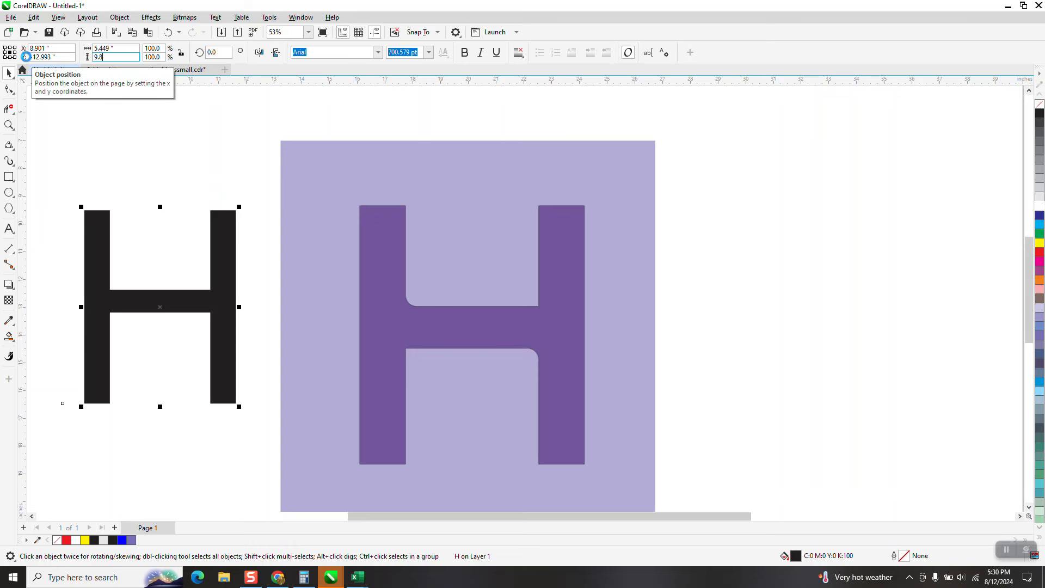
key(Return)
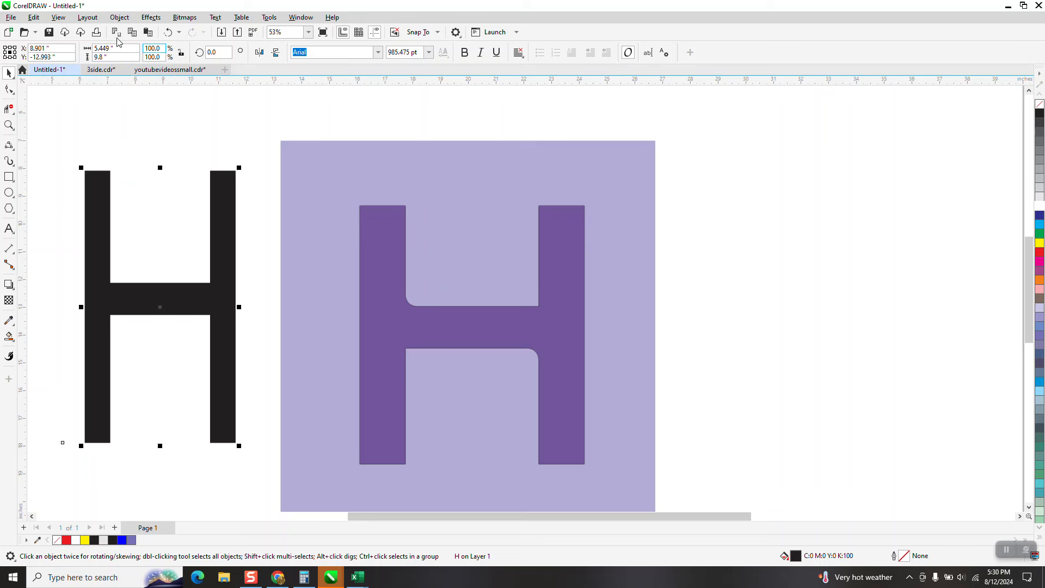
click(168, 32)
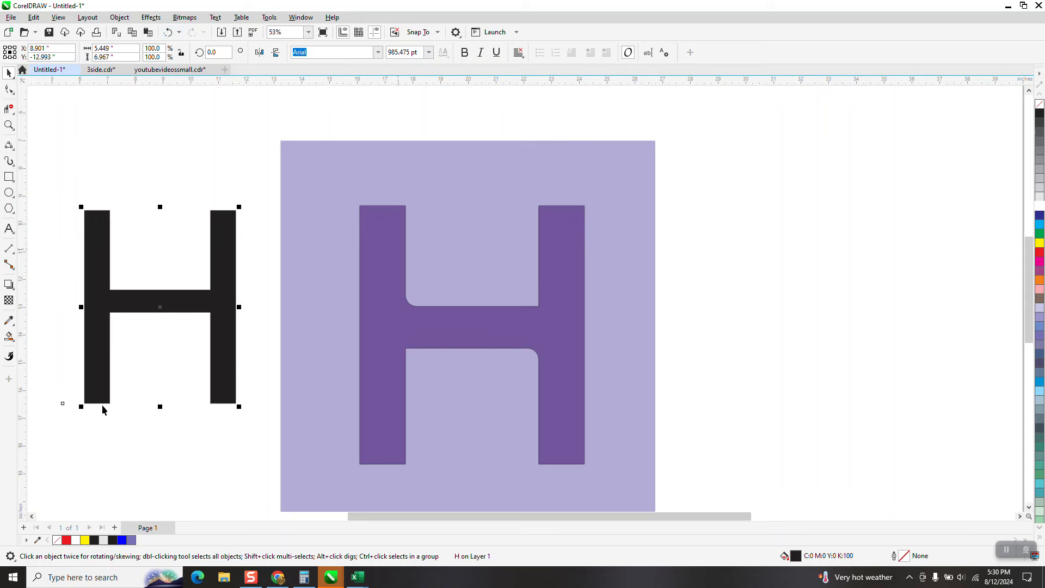
Measure the height of the purple H's left stem again with a parallel dimension, leaving no dimension line behind.
click(10, 249)
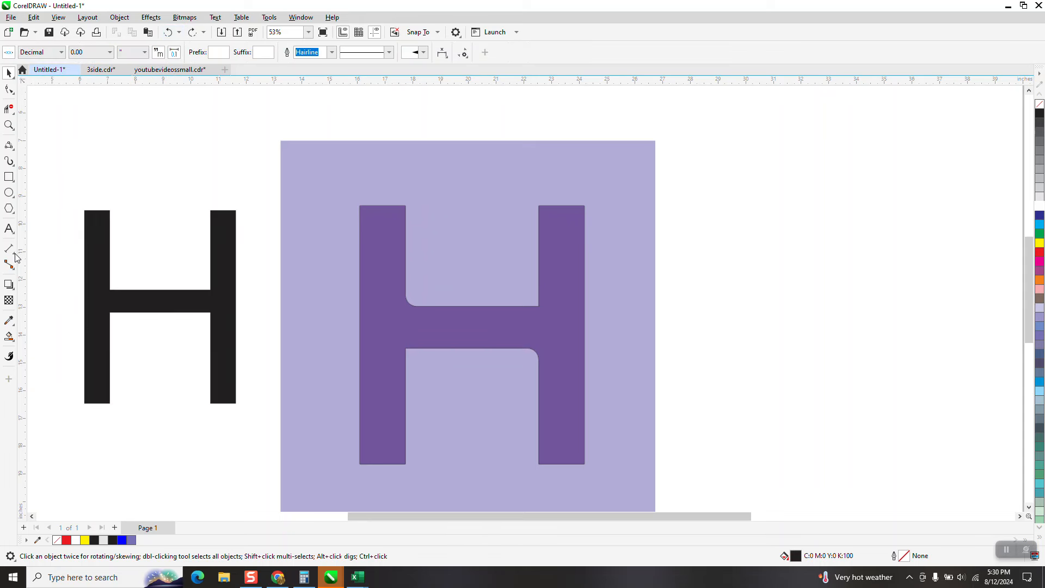
click(57, 249)
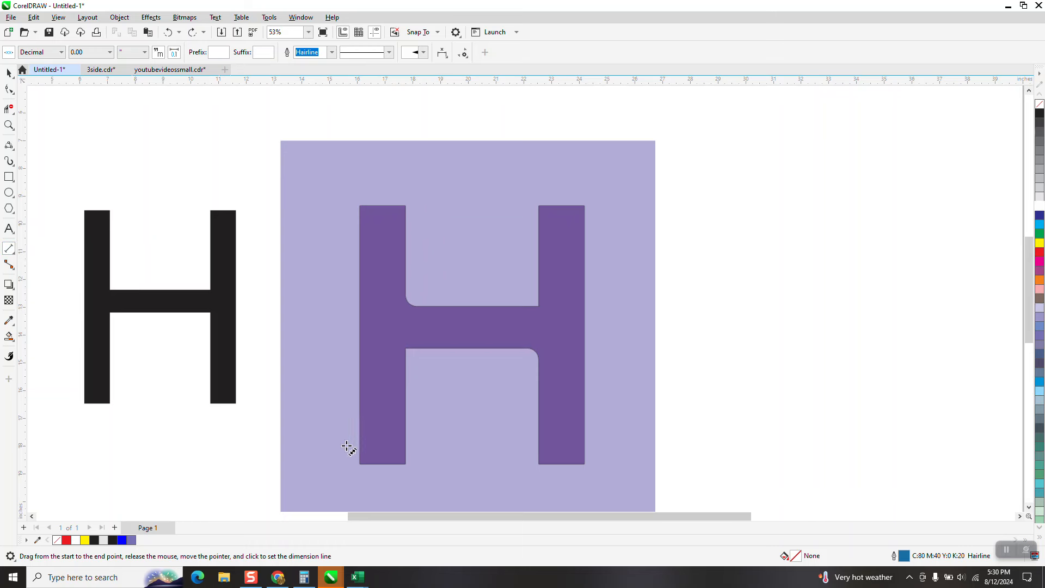
drag(379, 467, 378, 207)
click(380, 207)
key(Delete)
Set the black H's height to 9.34 inches with its proportions locked.
click(9, 73)
click(227, 240)
click(115, 57)
text(9.34)
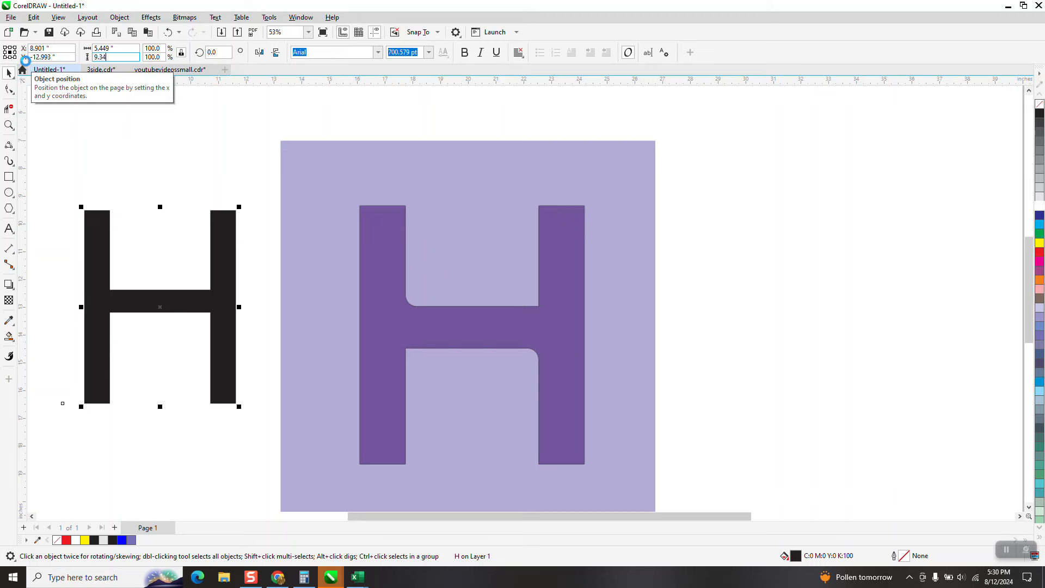
key(Return)
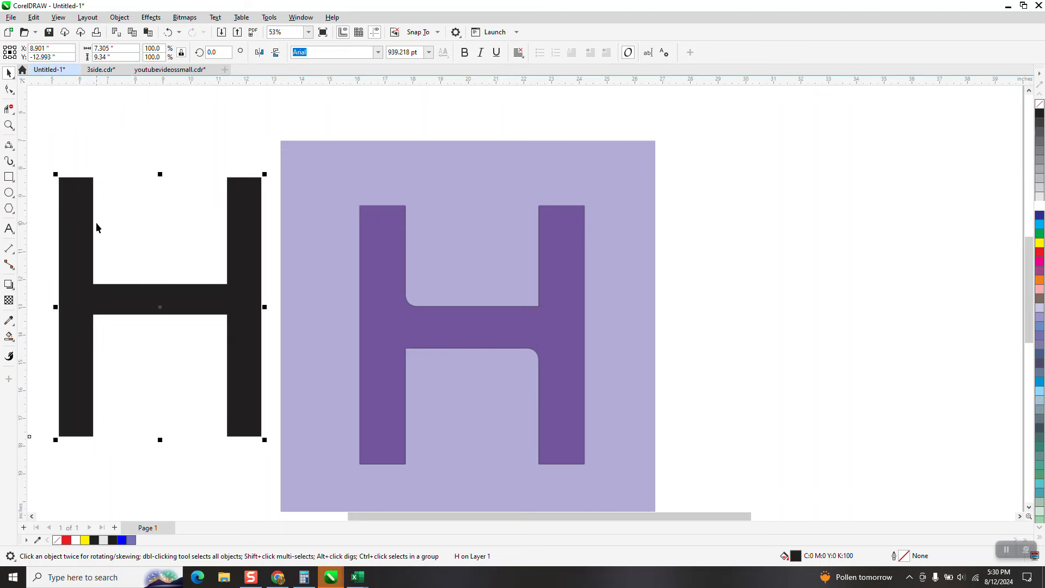
Centre the black H on the page over the purple H and turn it into an unfilled black hairline outline.
key(p)
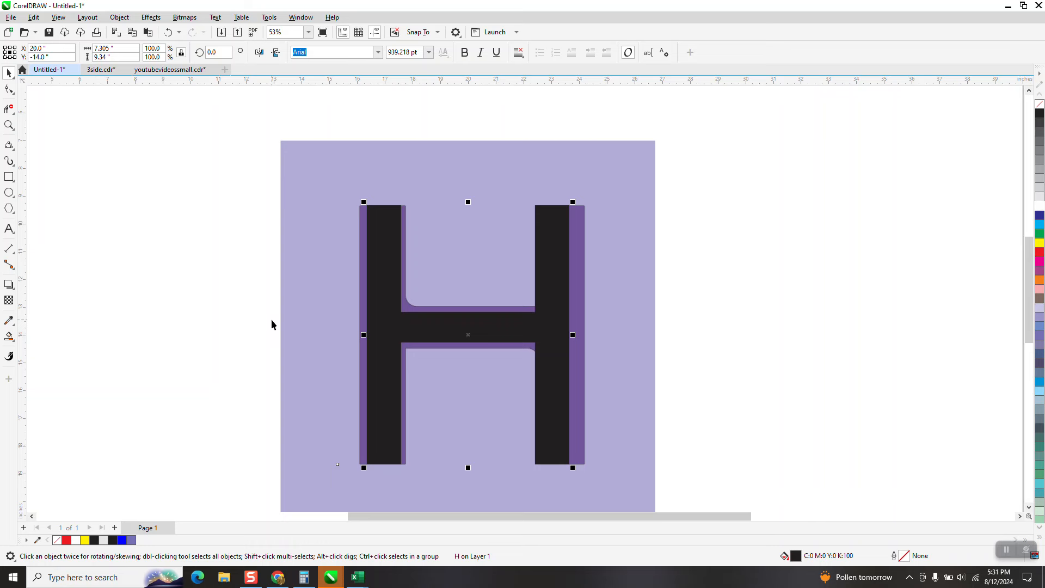
drag(546, 325, 692, 355)
drag(622, 355, 487, 342)
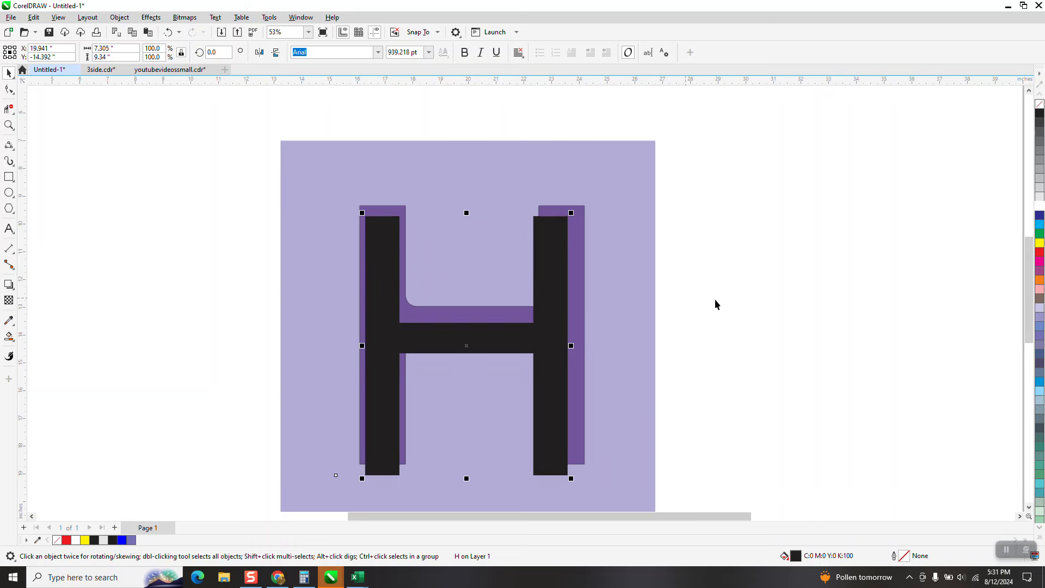
key(p)
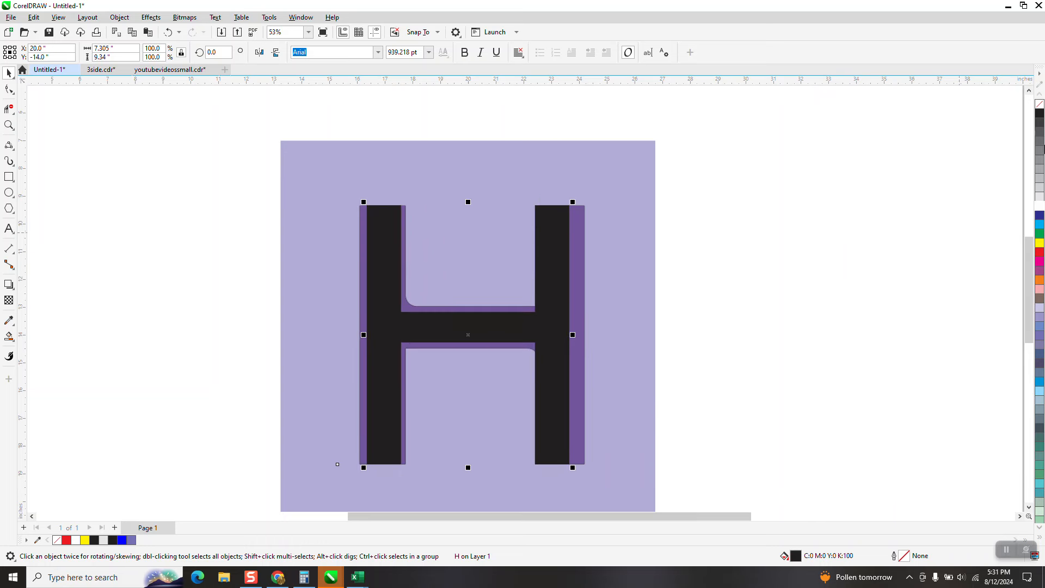
click(1040, 104)
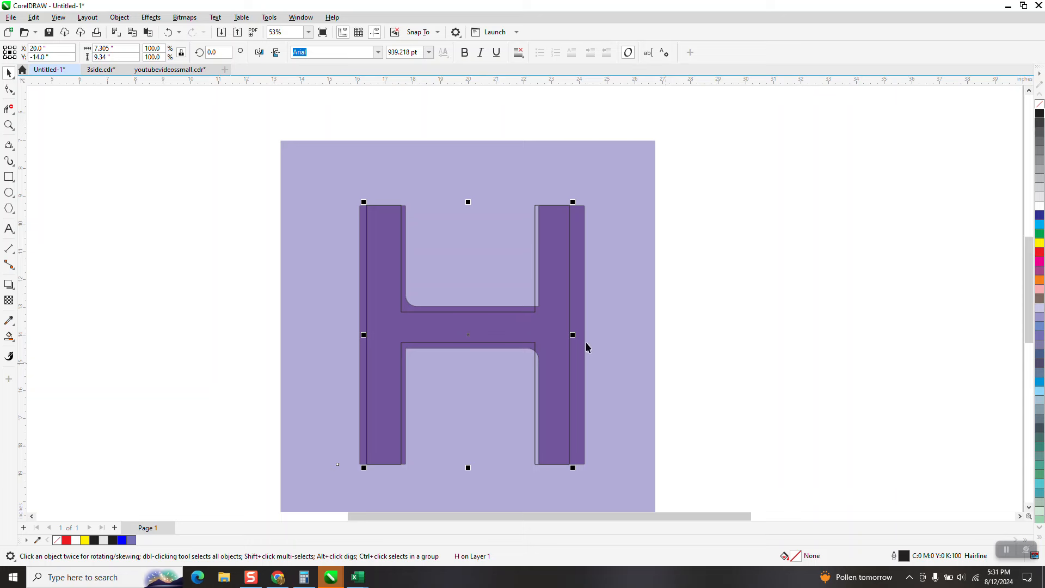
Stretch the outlined H's right side outward to a width of about 7.68 inches and undo the extra shift to the page centre.
drag(575, 336, 584, 336)
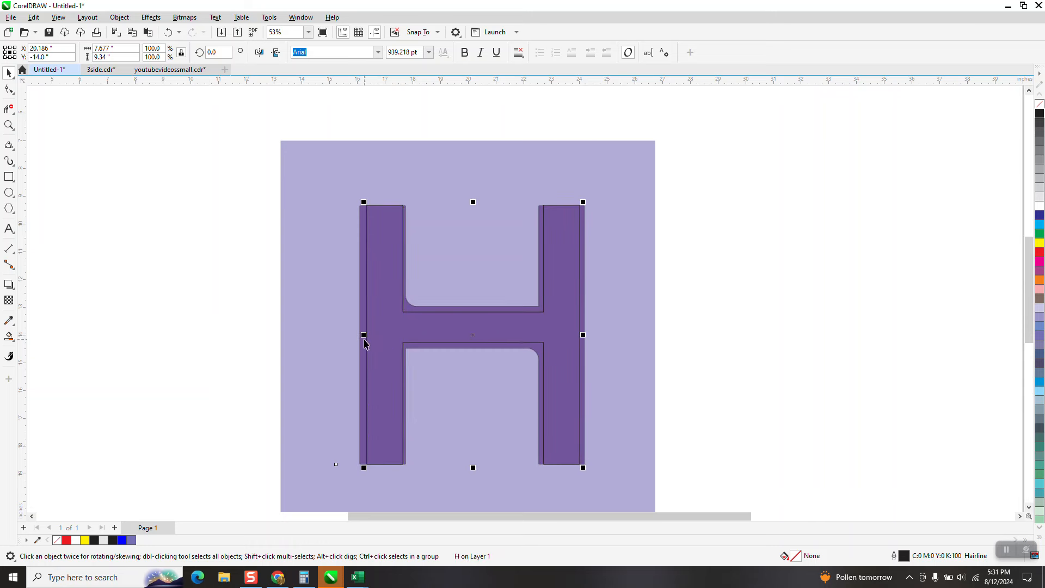
drag(364, 341, 359, 334)
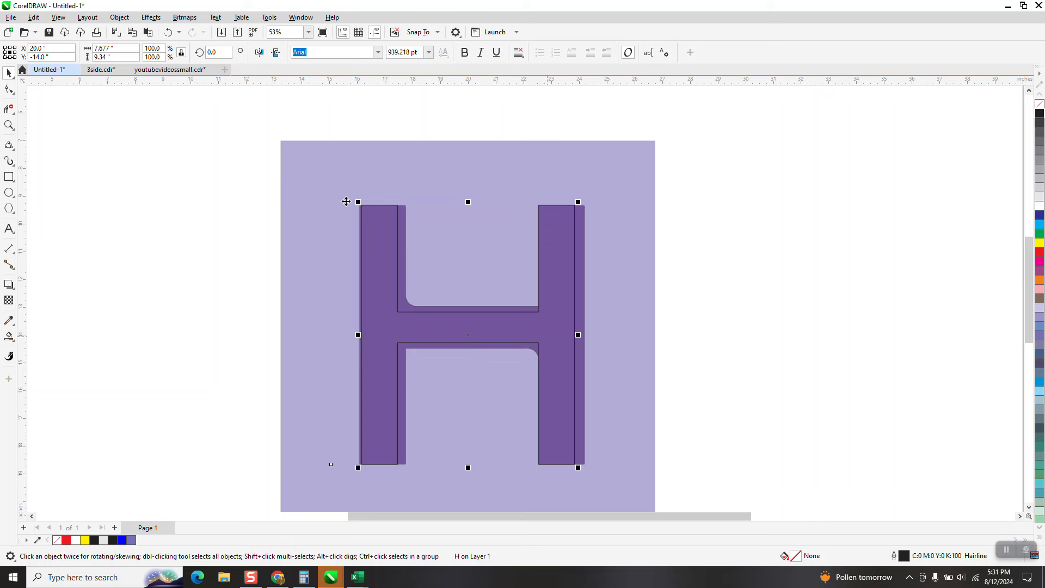
click(166, 36)
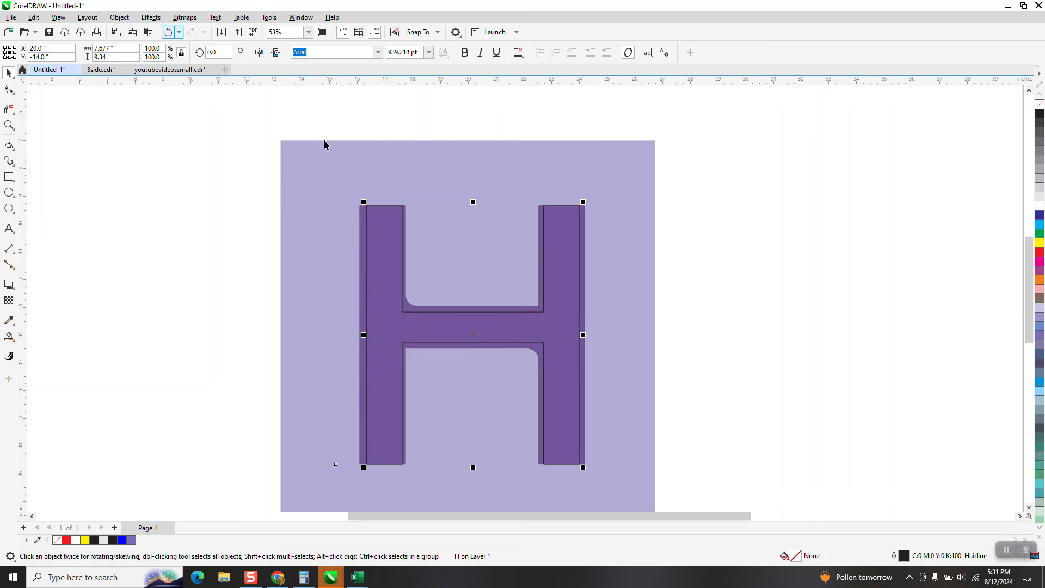
Set the nudge distance to 0.01 inches and nudge the outlined H down once.
click(331, 123)
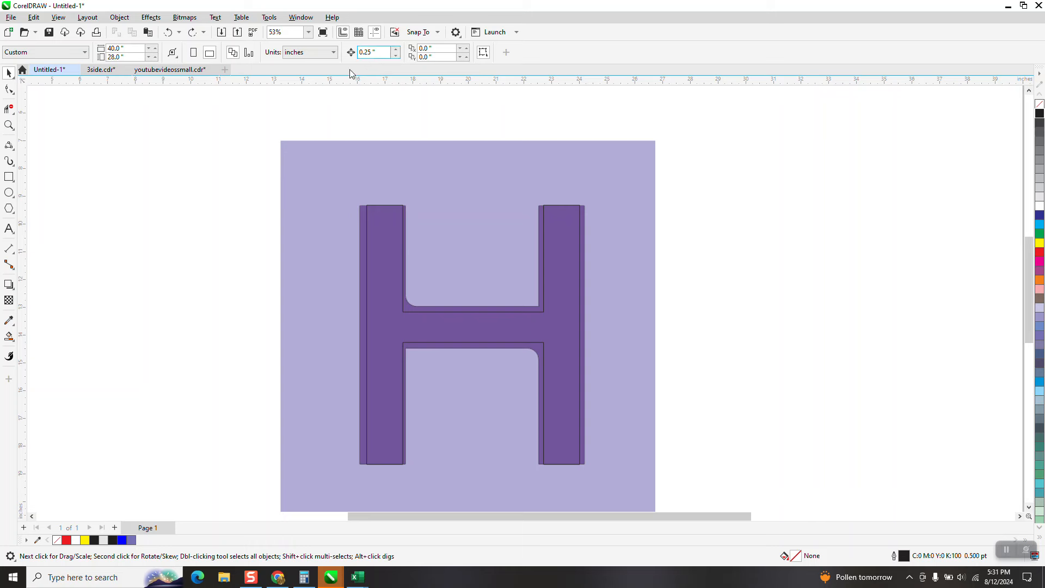
double_click(373, 52)
text(.01)
click(545, 267)
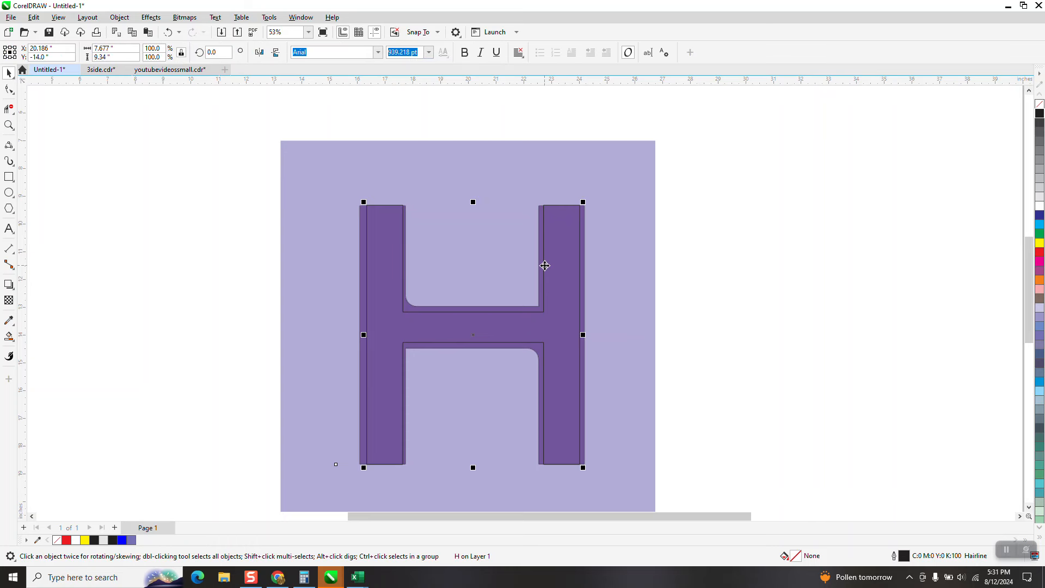
key(Down)
Convert the outlined H to curves and set the nudge distance to 0.1 inches.
click(119, 17)
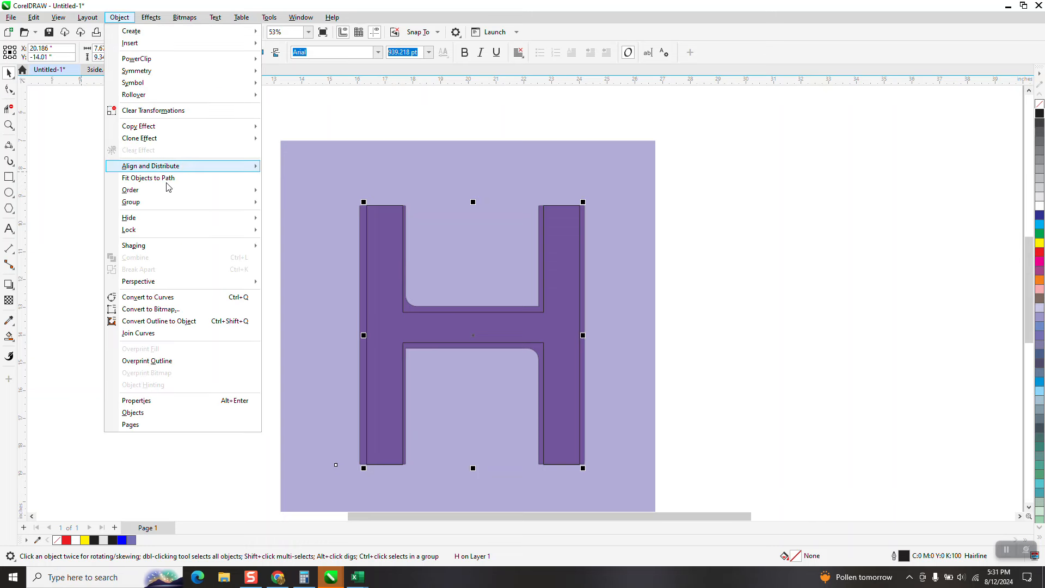
click(158, 296)
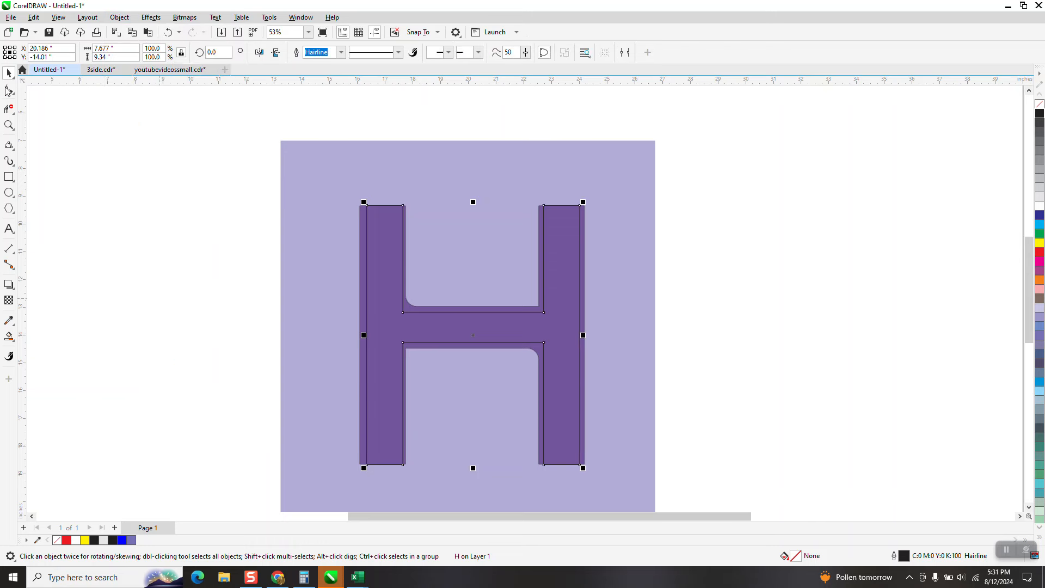
key(F10)
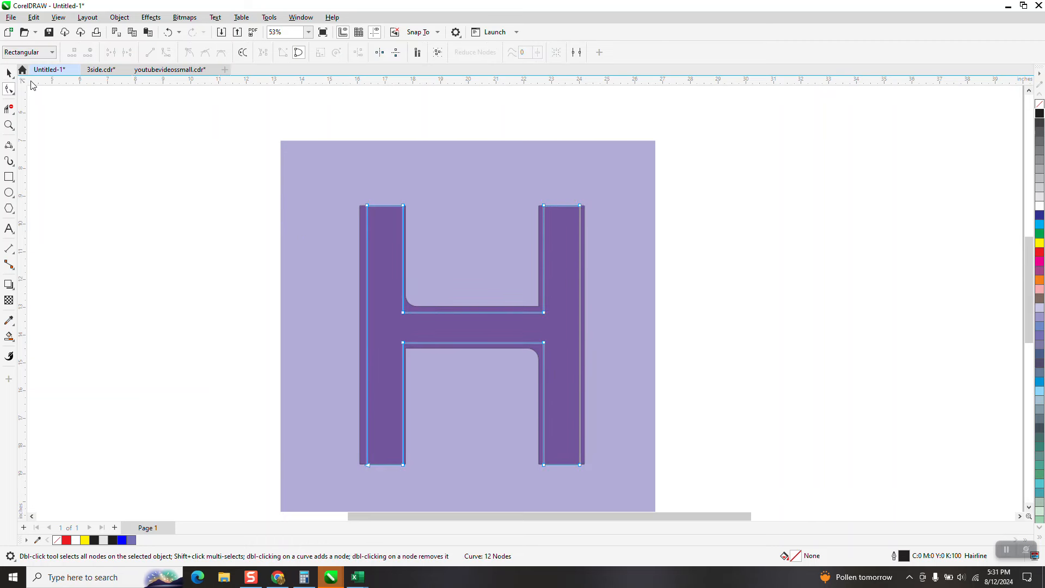
click(8, 73)
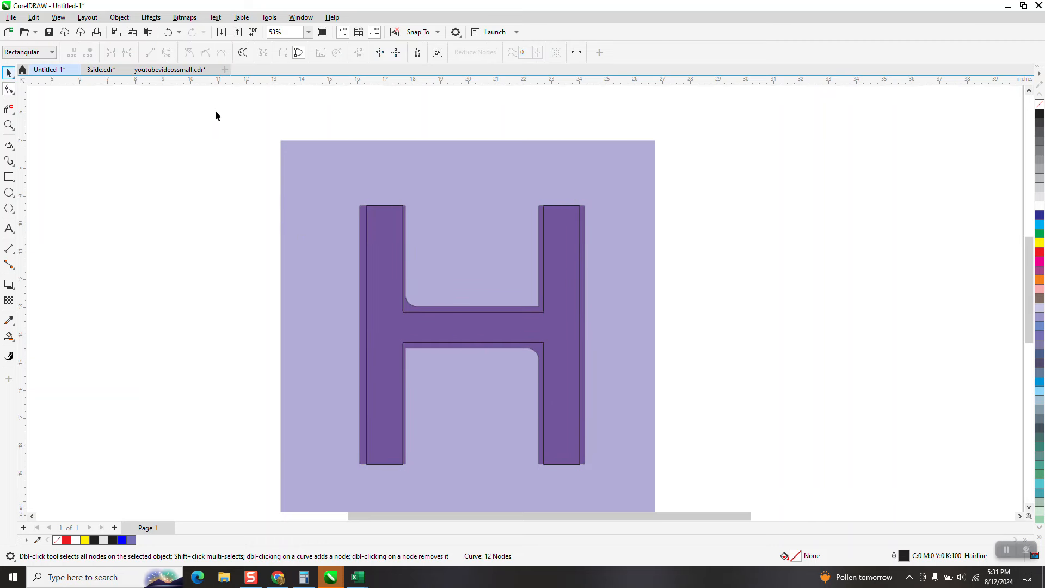
drag(383, 52, 348, 64)
text(.1)
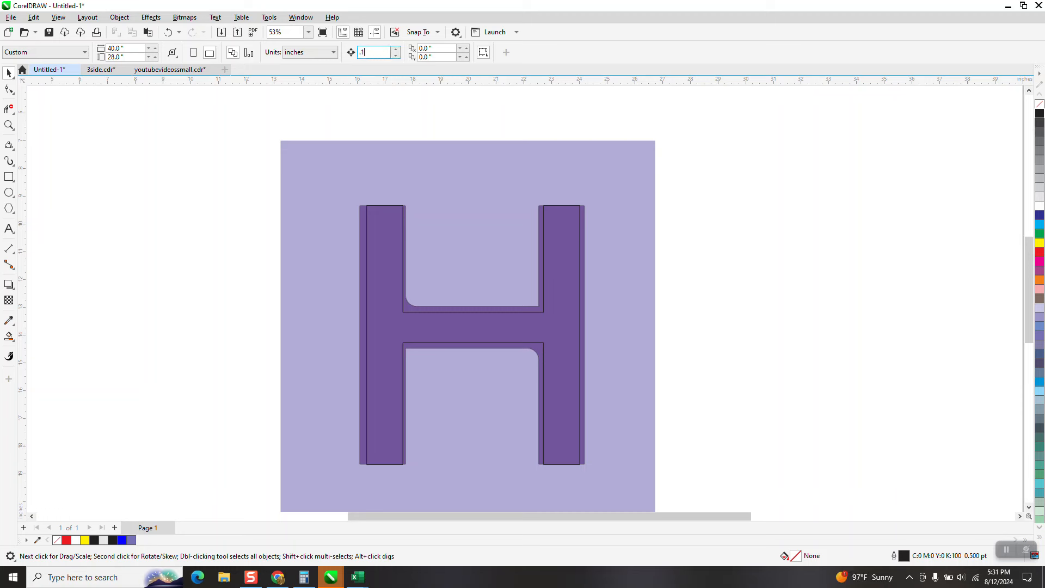
Nudge the left stem's outer nodes 0.3 inches left and its inner nodes 0.1 inches right to match the purple stem.
click(9, 89)
click(367, 210)
drag(381, 175, 351, 417)
drag(340, 466, 337, 467)
key(Left)
key(Left)
key(Left)
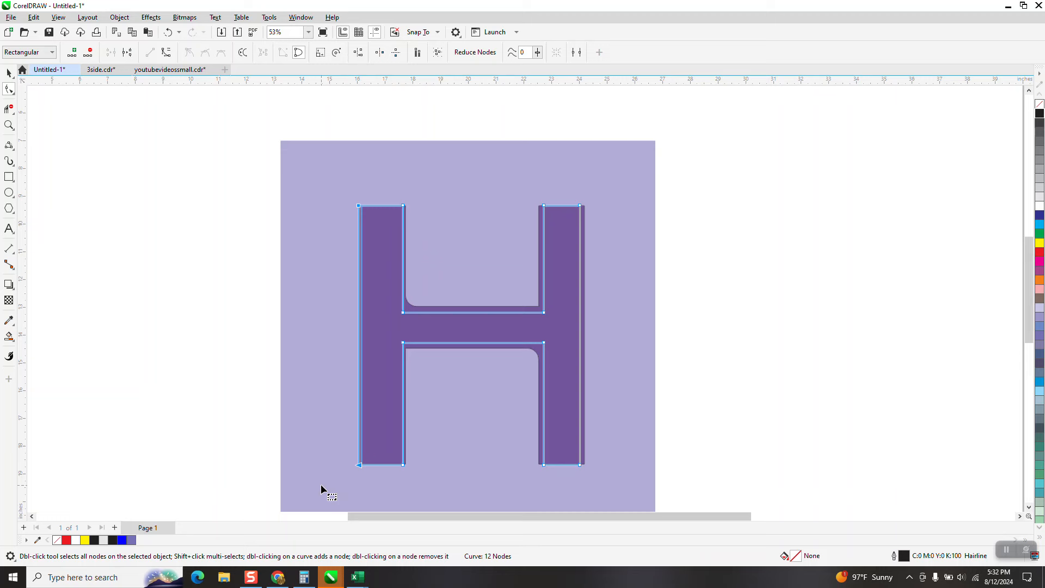
drag(395, 177, 437, 486)
key(Right)
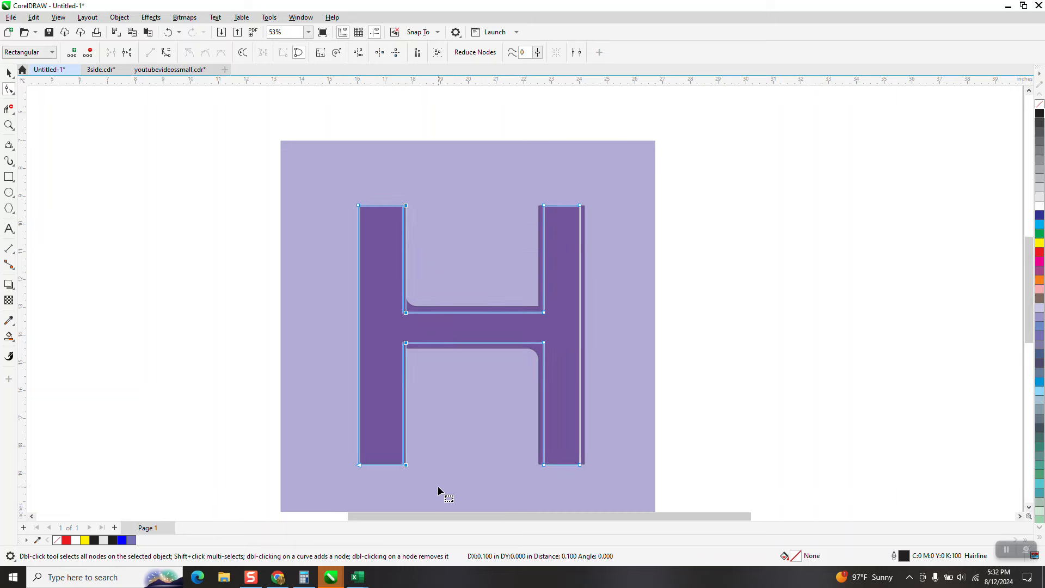
Nudge the right stem's outer nodes 0.2 inches right and its inner nodes 0.2 inches left to match the purple stem.
drag(559, 189, 611, 485)
key(Right)
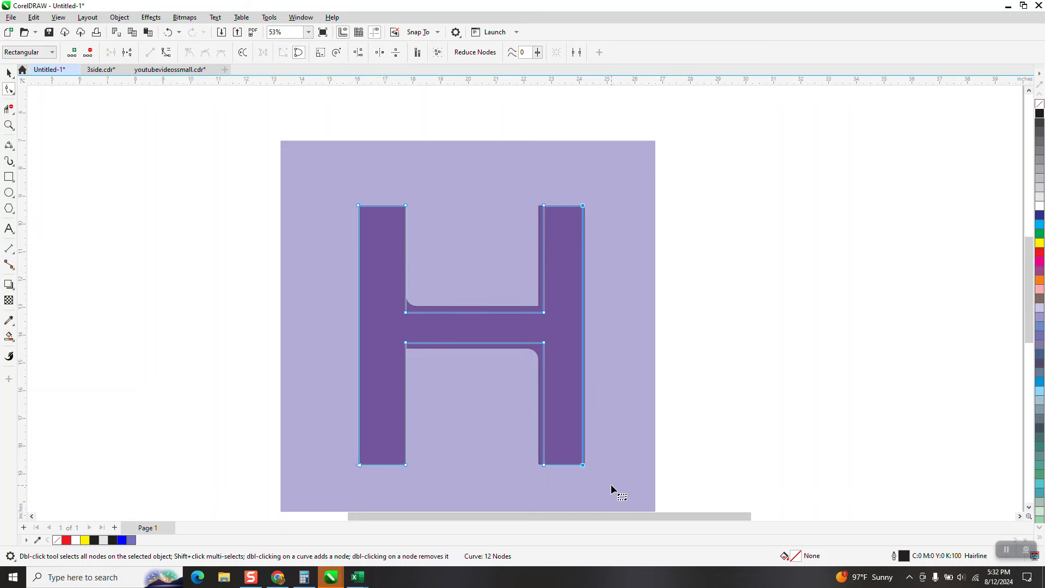
drag(557, 189, 525, 487)
key(Left)
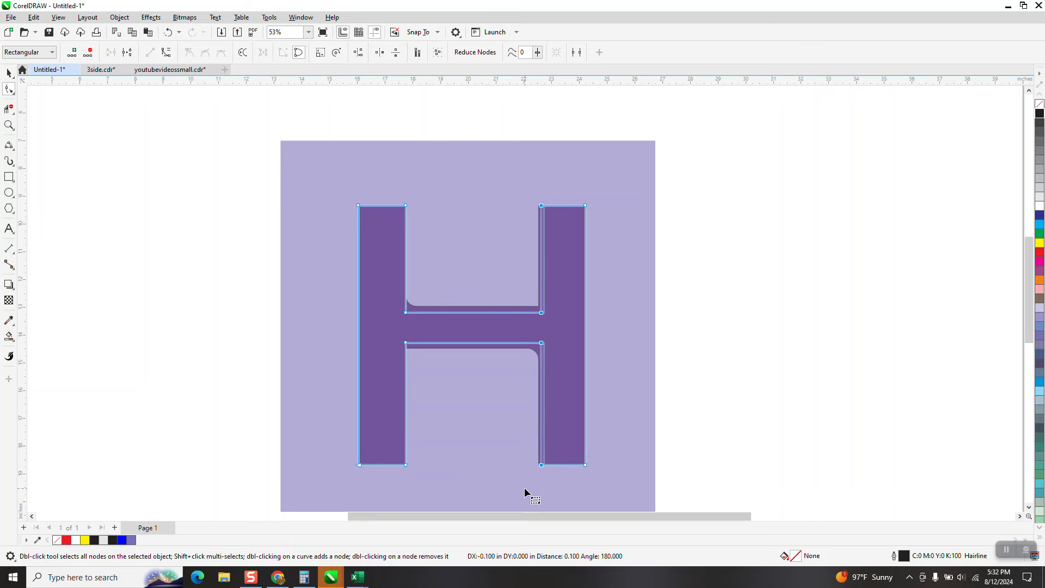
key(Left)
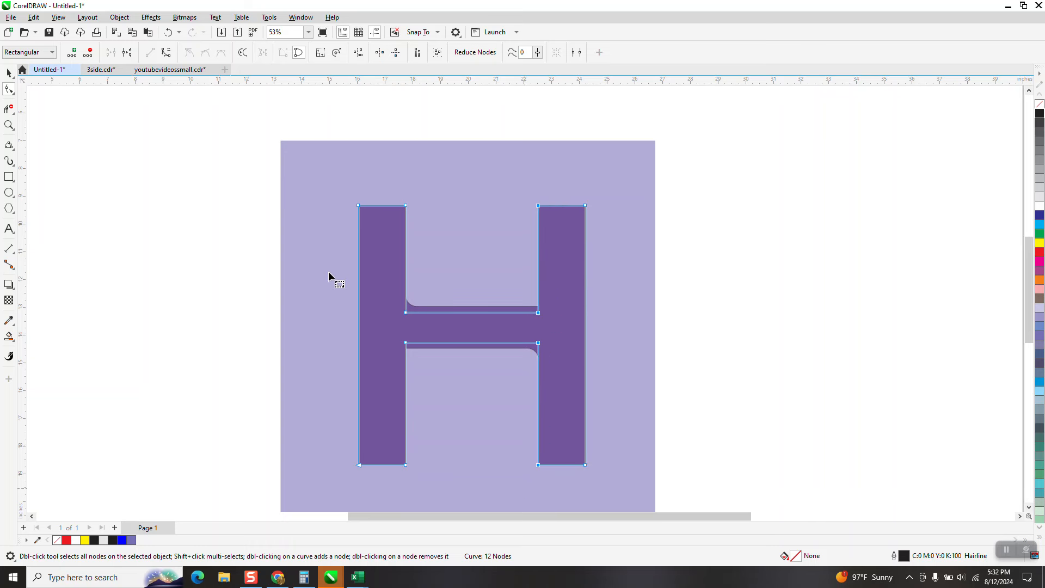
Nudge the crossbar's upper nodes 0.2 inches up and its lower nodes 0.2 inches down to match the purple crossbar.
drag(468, 326, 563, 332)
key(Up)
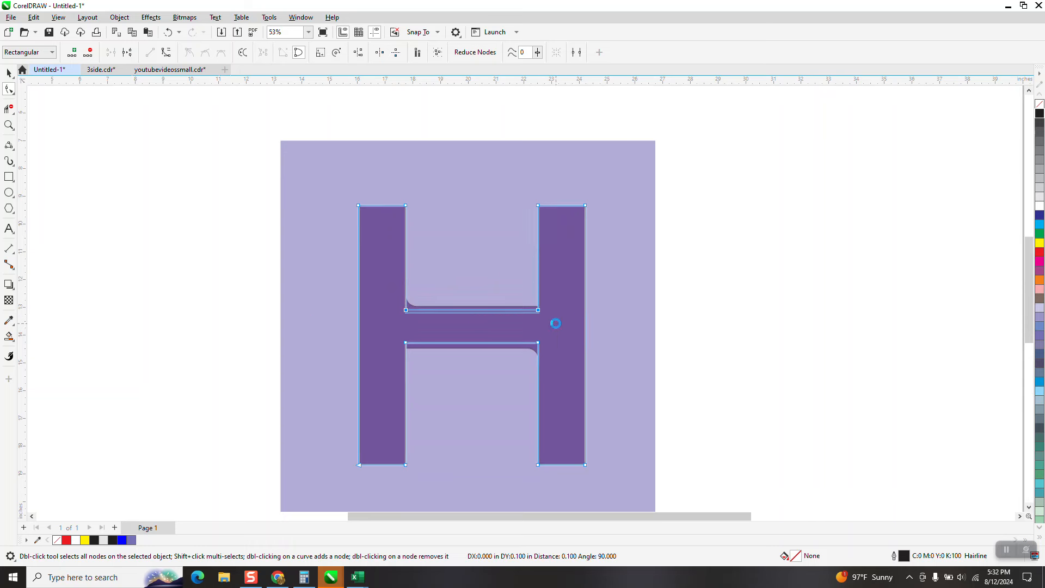
key(Up)
drag(714, 327, 346, 361)
key(Down)
key(Down)
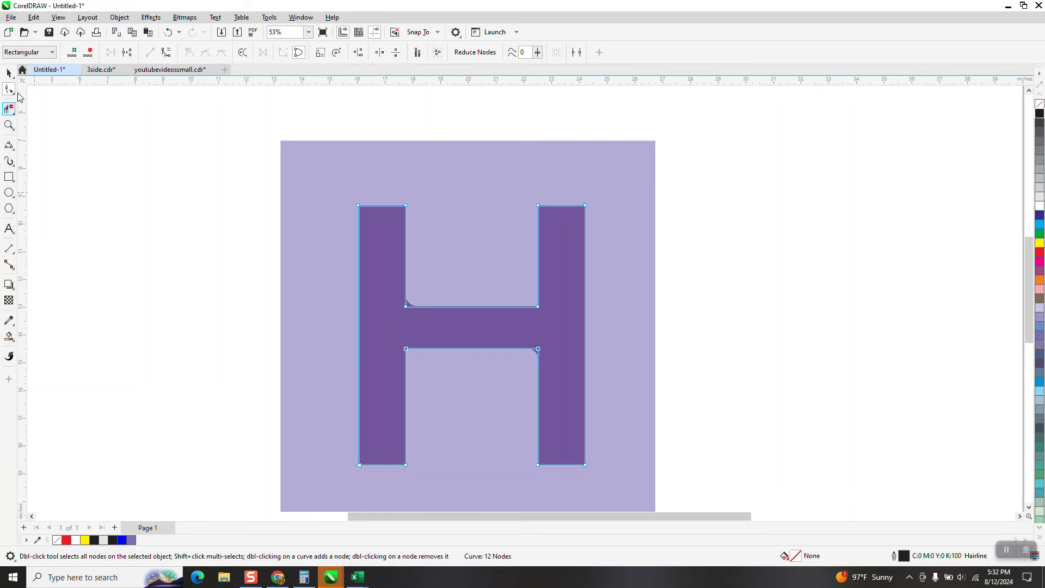
click(9, 72)
Set the nudge distance to 9 inches and nudge the H outline 18 inches to the right of the purple H.
scroll(332, 200, down, 1)
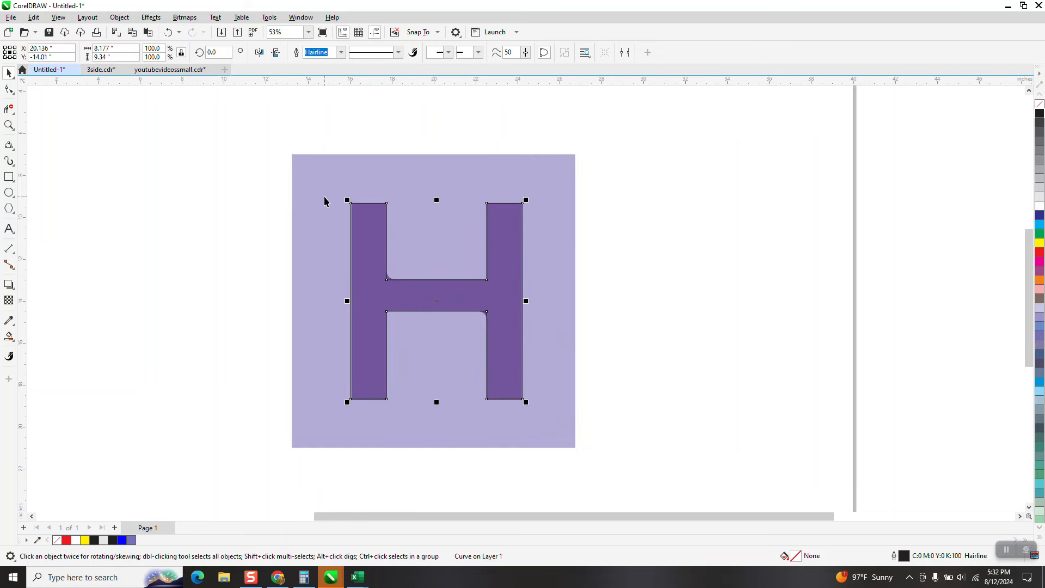
click(490, 122)
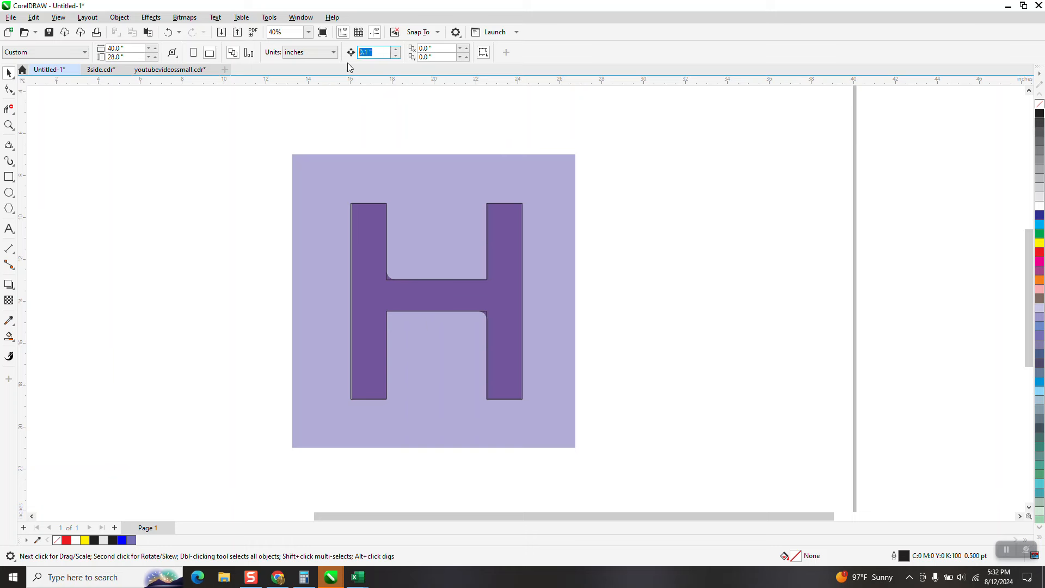
click(488, 235)
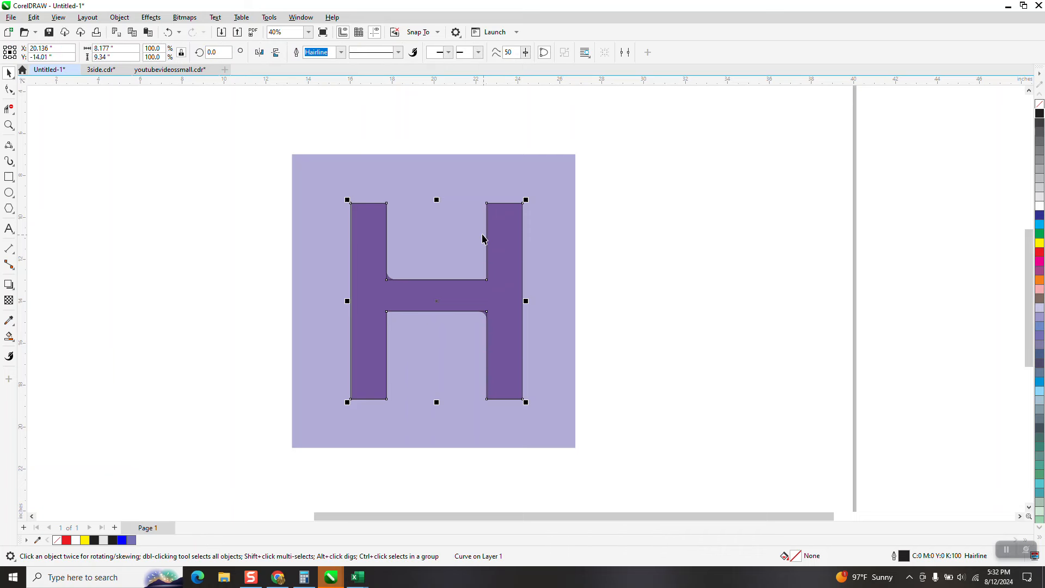
drag(483, 238, 860, 238)
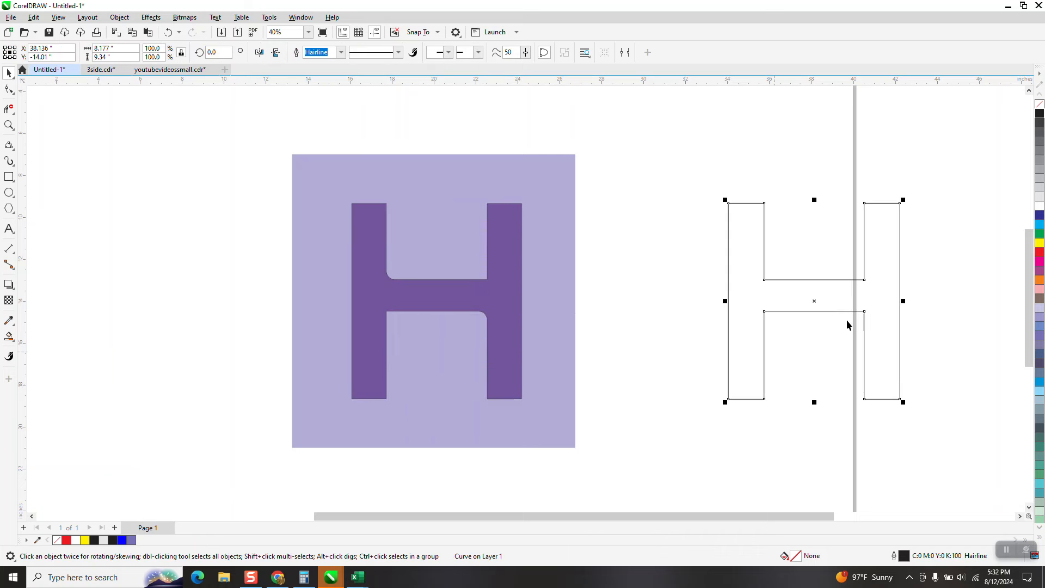
scroll(689, 280, down, 1)
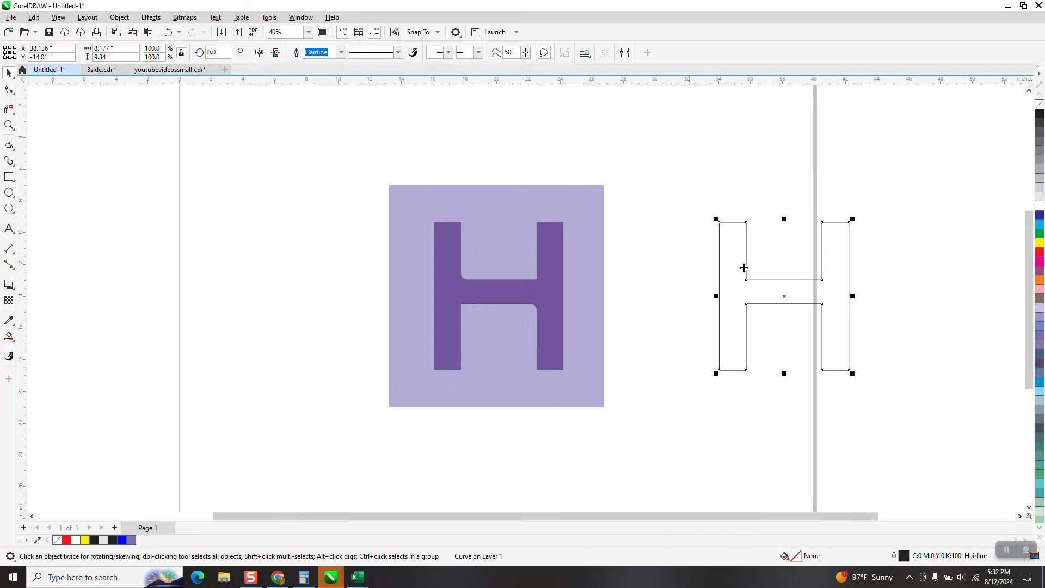
Nudge the H outline 45 inches left, past the purple H and off the page.
key(Left)
key(Left)
key(Left)
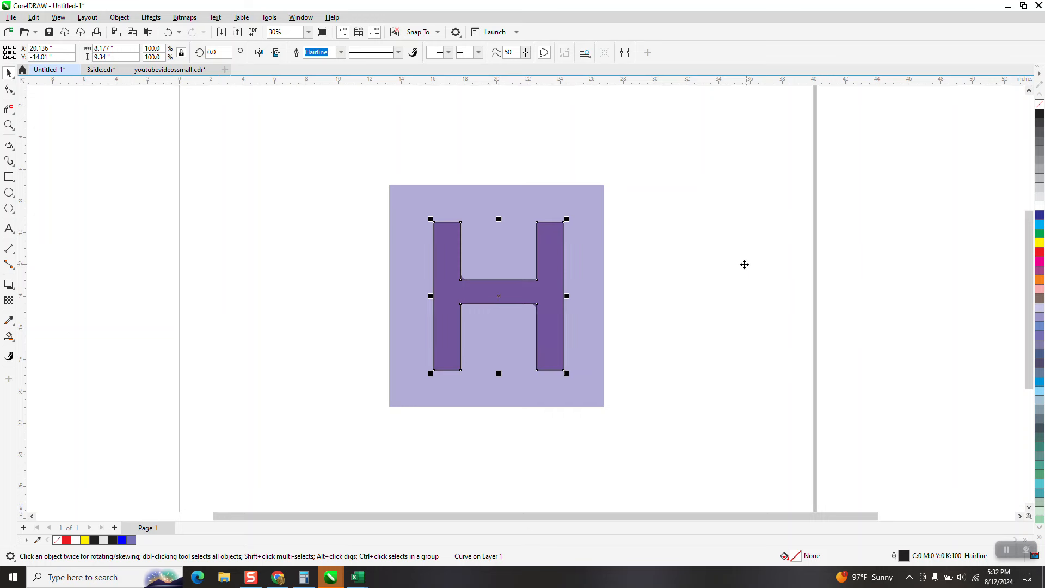
key(Left)
key(Left)
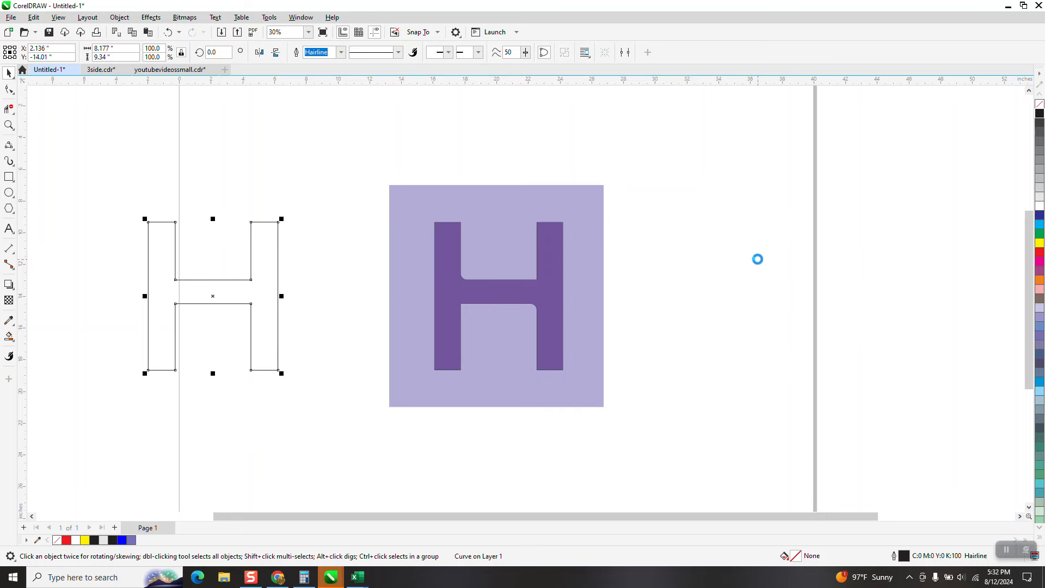
Round the H outline's upper-left and lower-right inner crossbar corners with a 0.5-inch fillet.
scroll(781, 276, down, 1)
click(9, 126)
drag(183, 207, 480, 428)
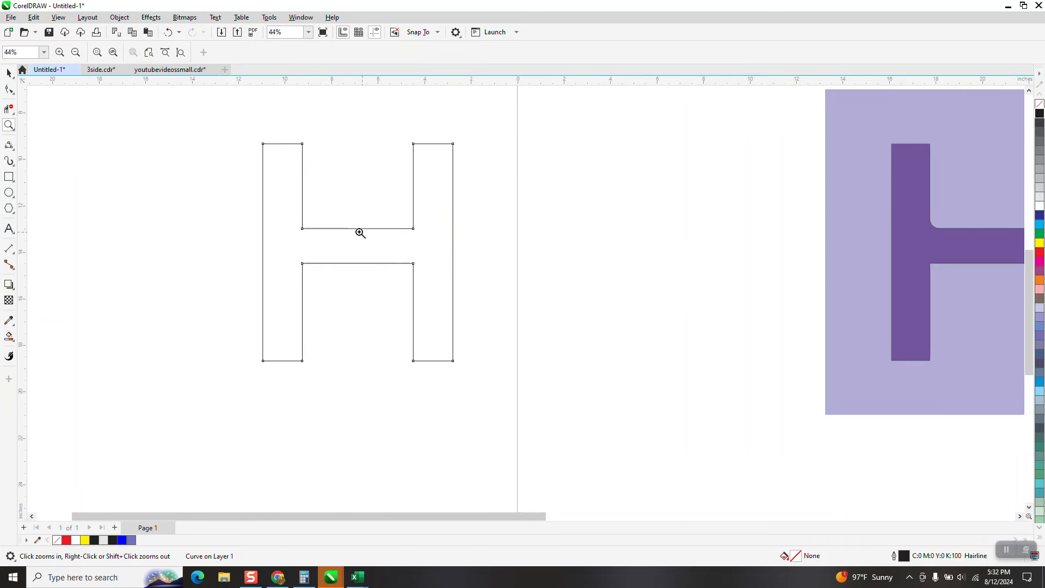
click(9, 89)
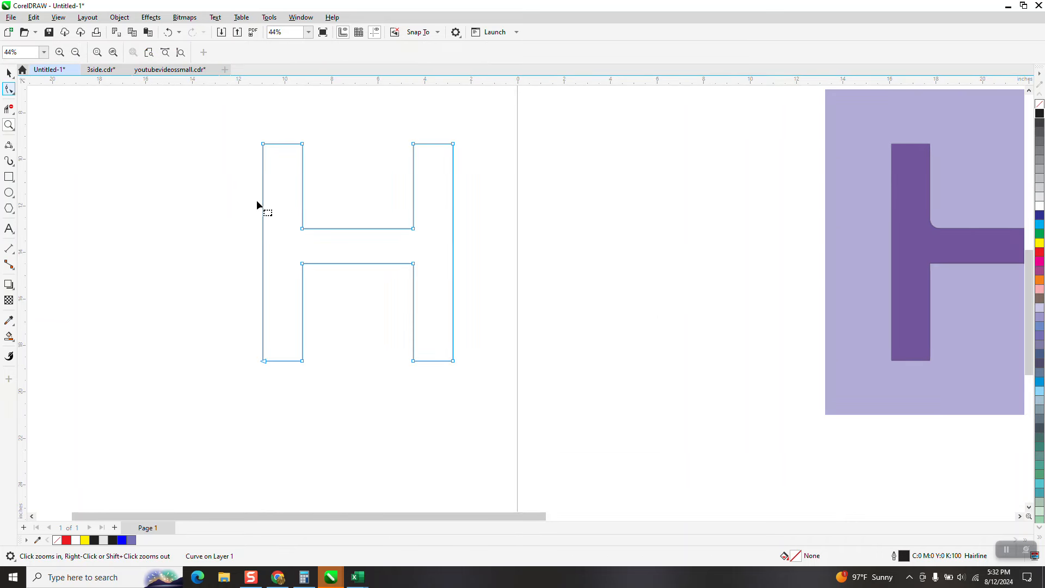
click(300, 18)
mouse_move(316, 164)
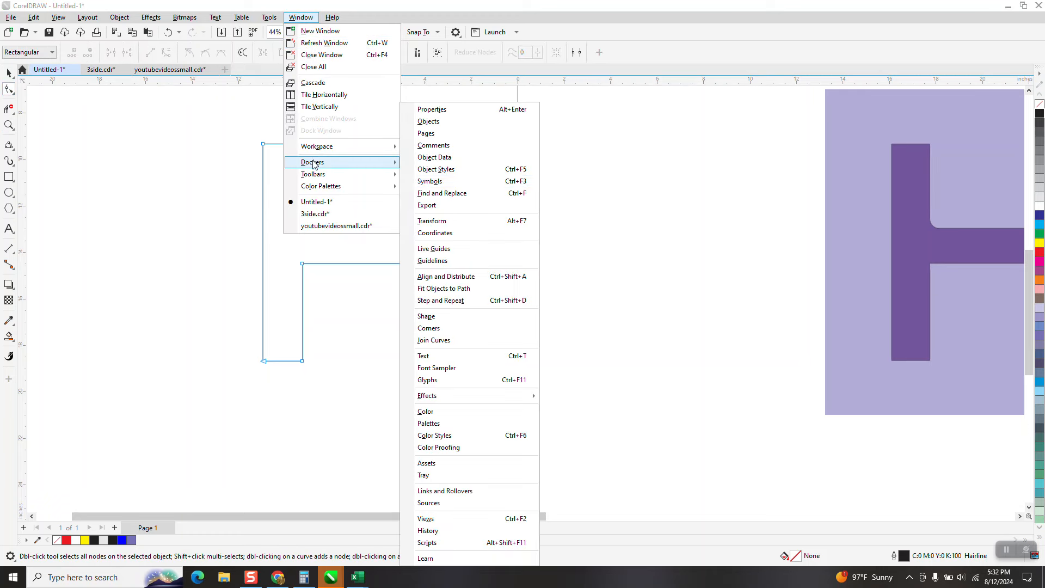
click(434, 328)
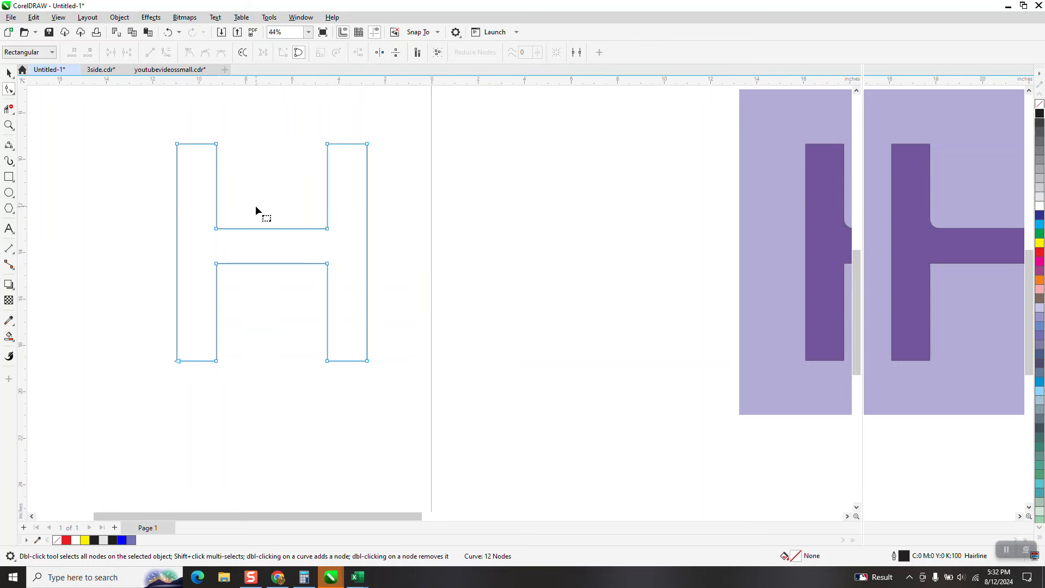
drag(382, 261, 377, 290)
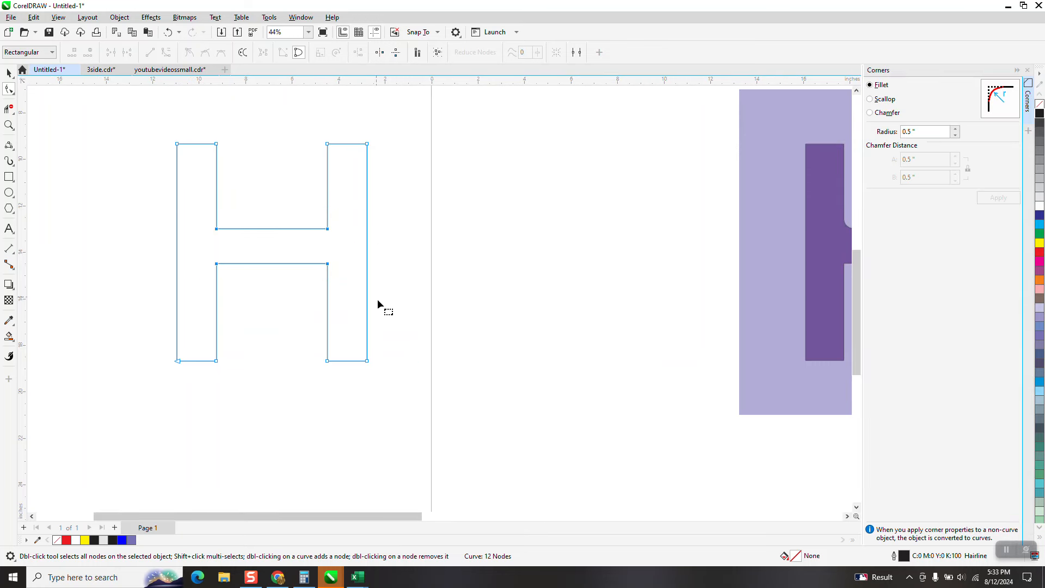
drag(212, 224, 229, 235)
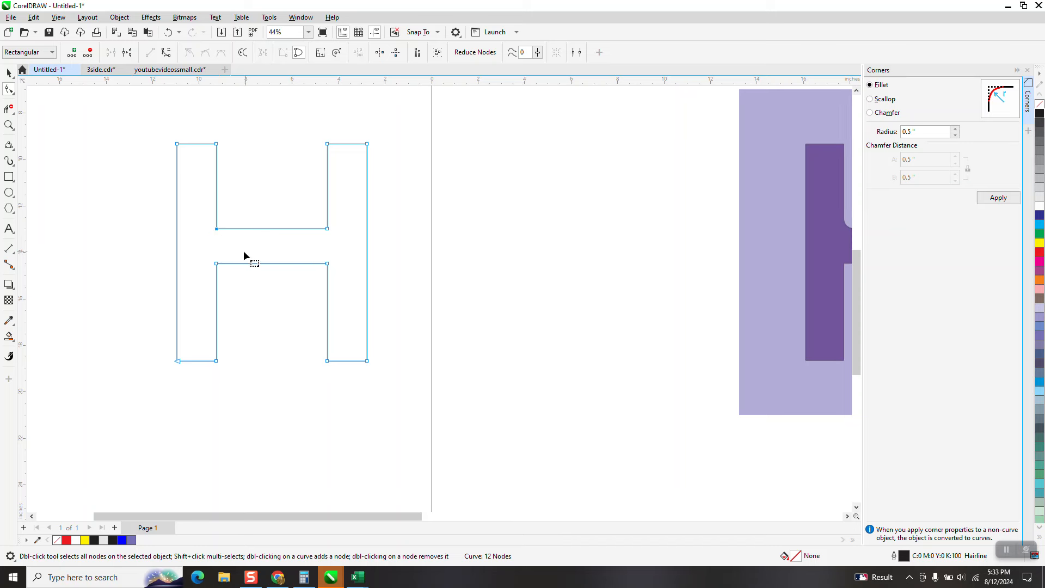
drag(401, 300, 397, 299)
click(996, 199)
click(8, 73)
Nudge the H outline 27 inches right onto the purple H and compare the upper-left rounded crossbar corner.
scroll(77, 269, down, 2)
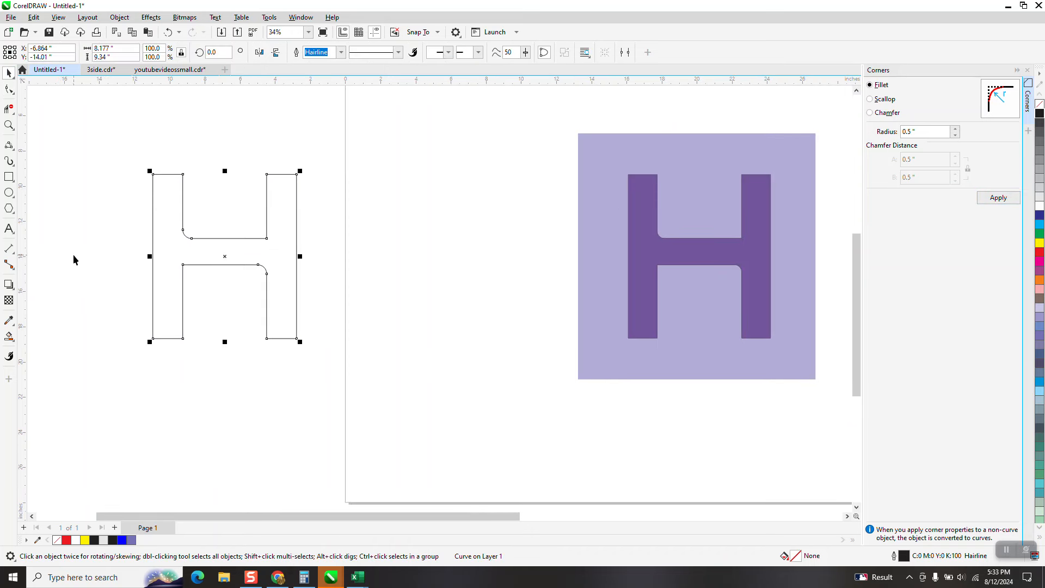
key(Right)
key(Right)
key(Right)
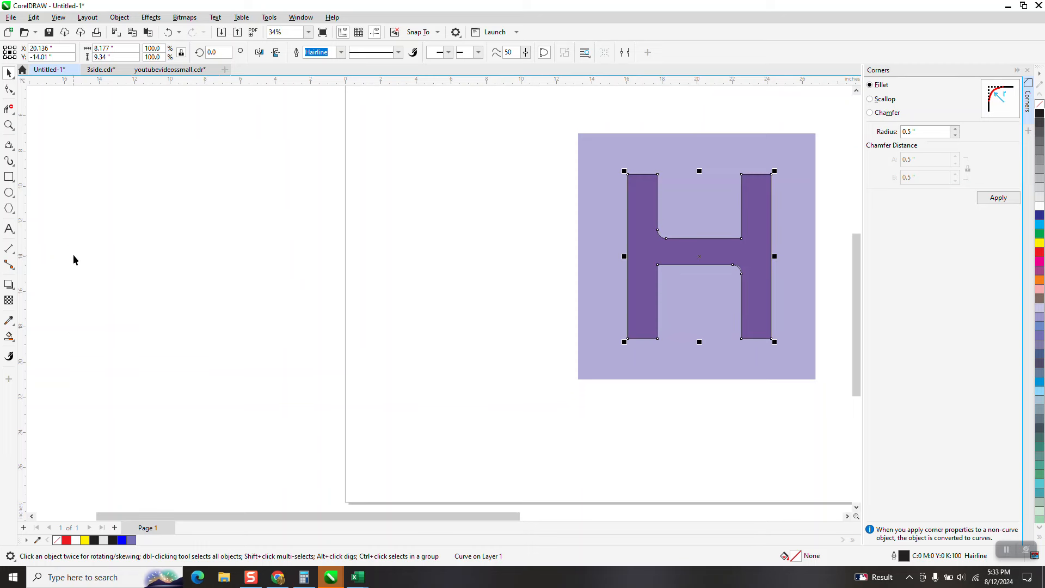
click(8, 125)
drag(649, 224, 704, 270)
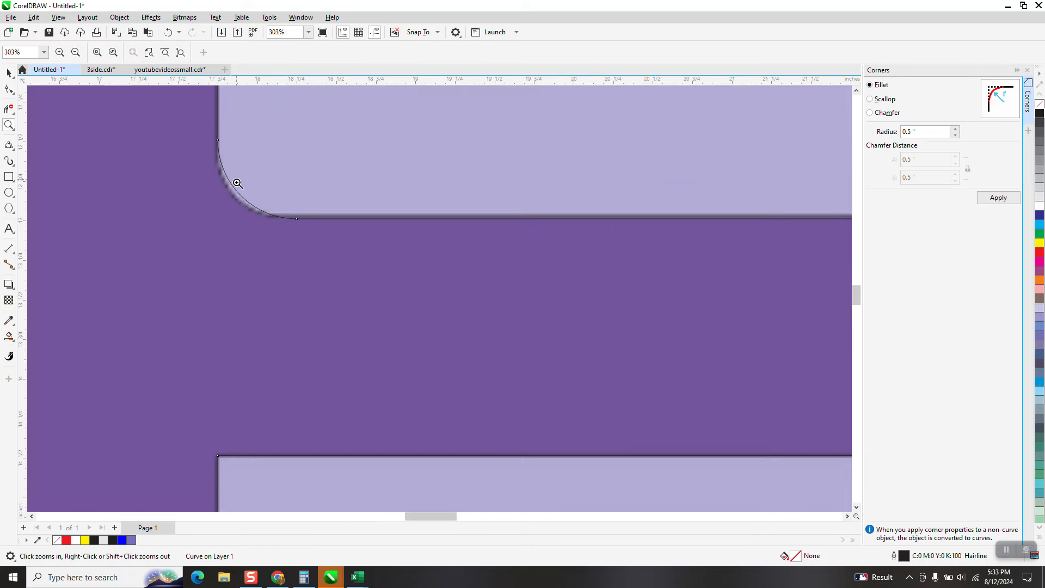
Nudge the rounded H outline 18 inches left, clear of the purple H.
scroll(466, 273, down, 6)
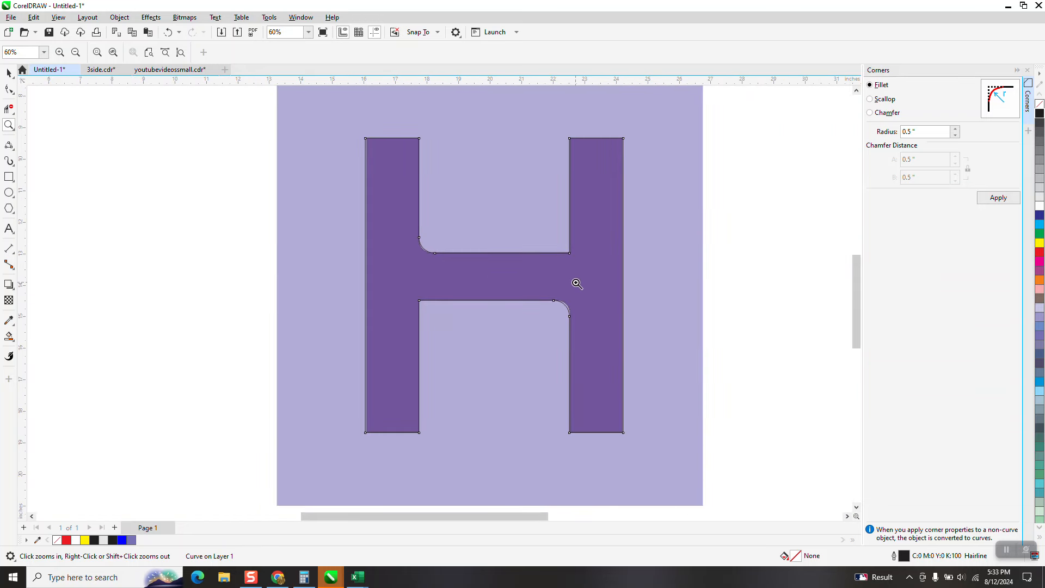
key(Left)
key(Left)
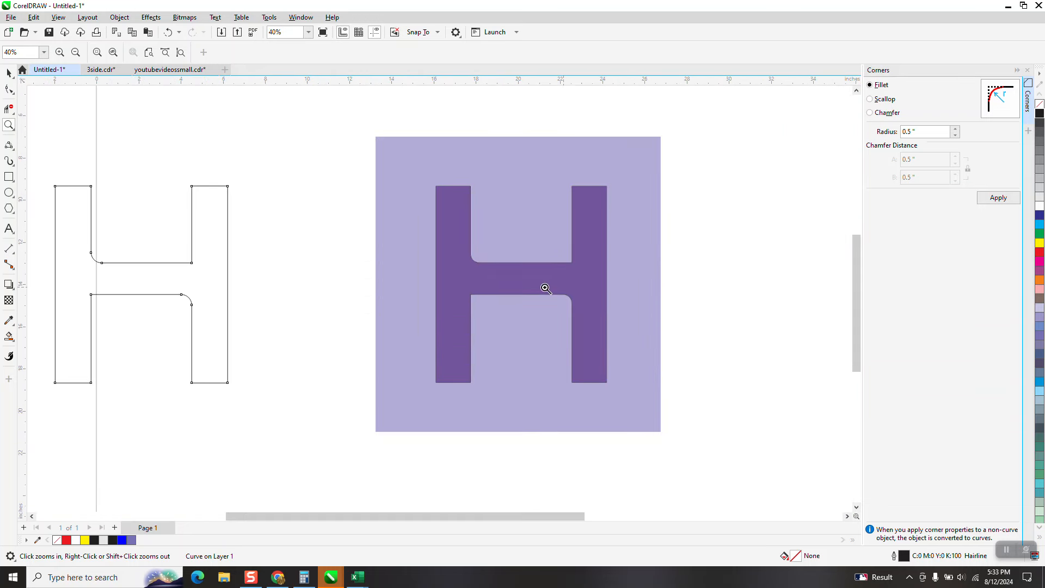
Fill the H outline using Smart Fill with the purple #72559C sampled from the original H.
scroll(315, 264, down, 1)
click(10, 337)
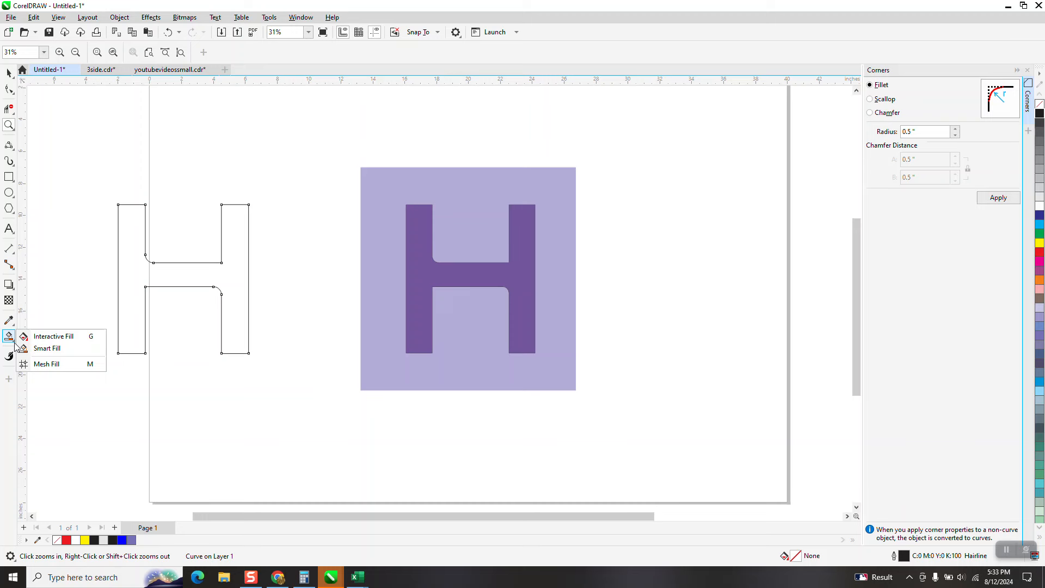
click(36, 350)
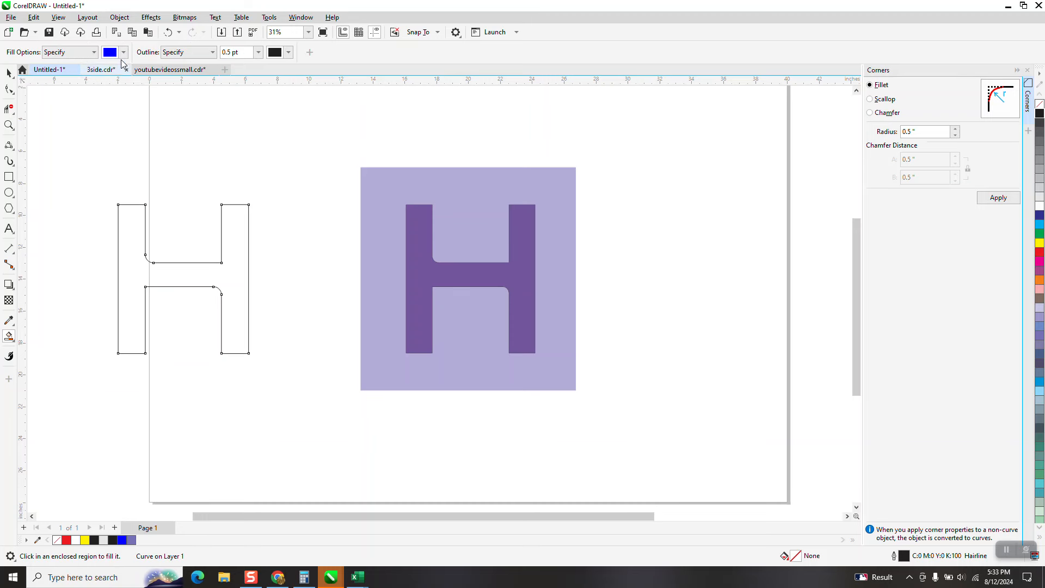
click(125, 55)
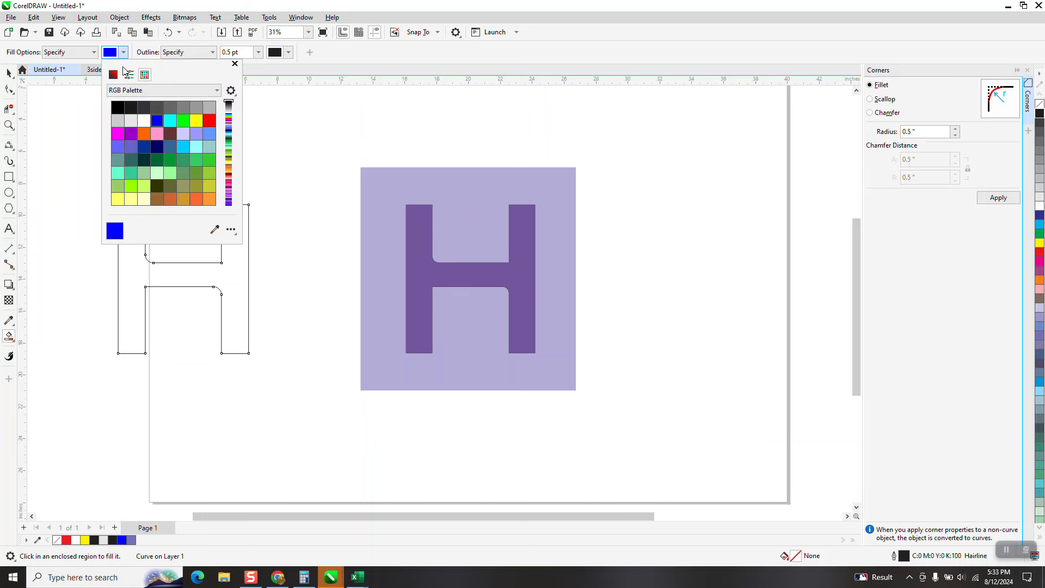
click(215, 229)
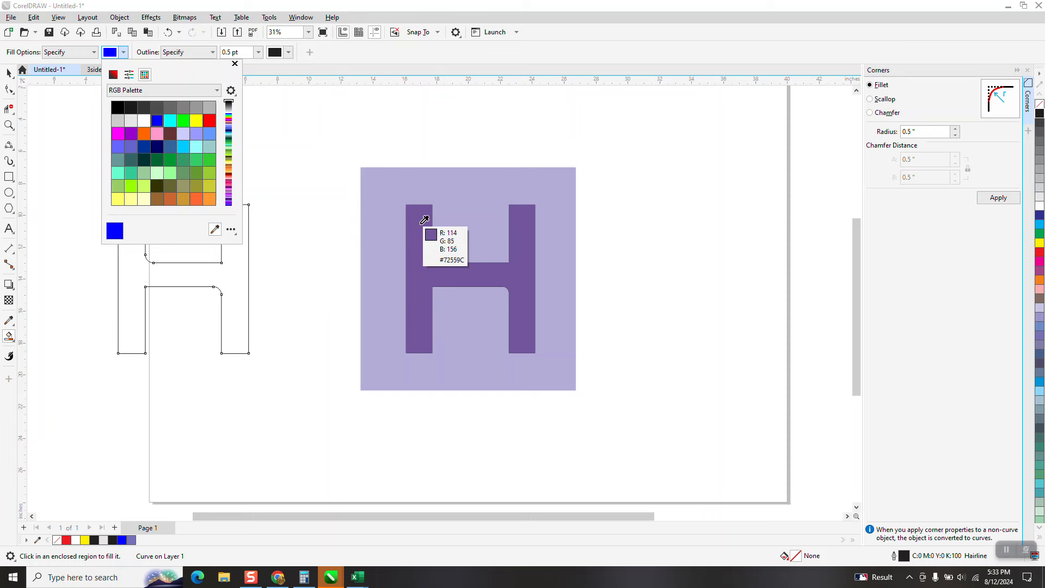
click(419, 224)
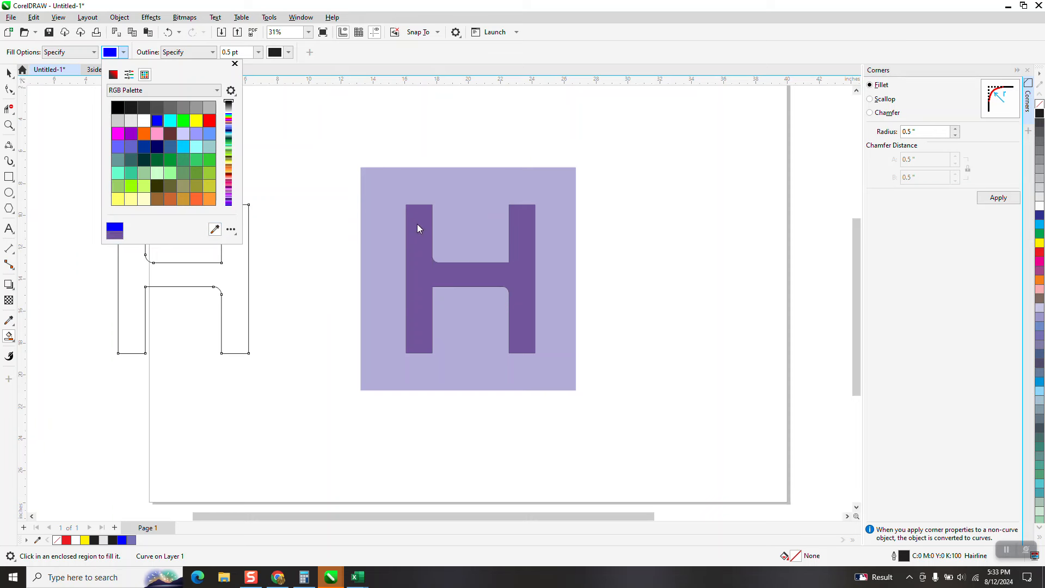
click(240, 272)
click(238, 268)
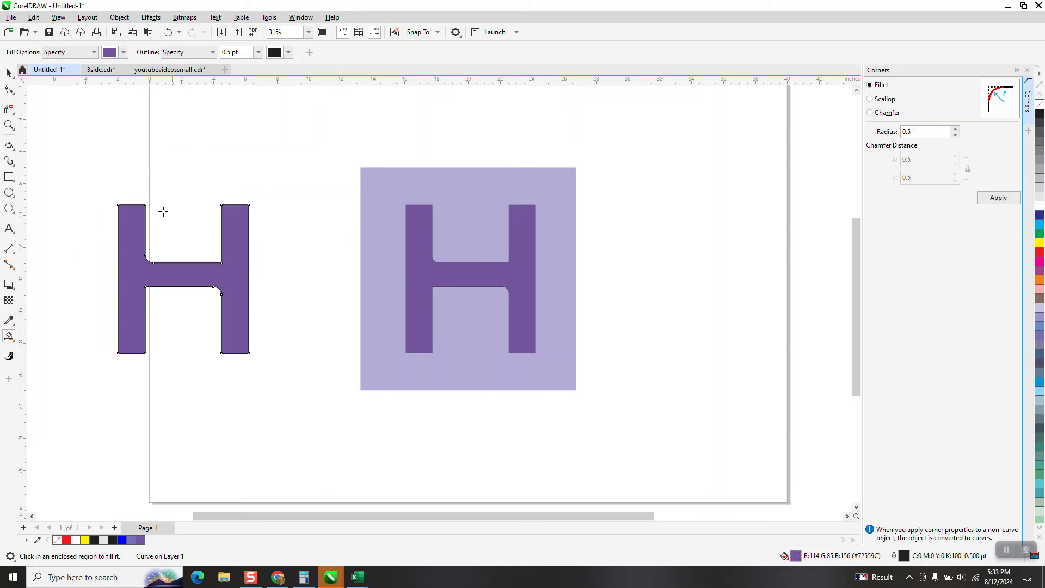
Move the filled H about 5.4 inches right, off its source outline, and delete the leftover unfilled outline.
click(9, 73)
drag(243, 270, 337, 276)
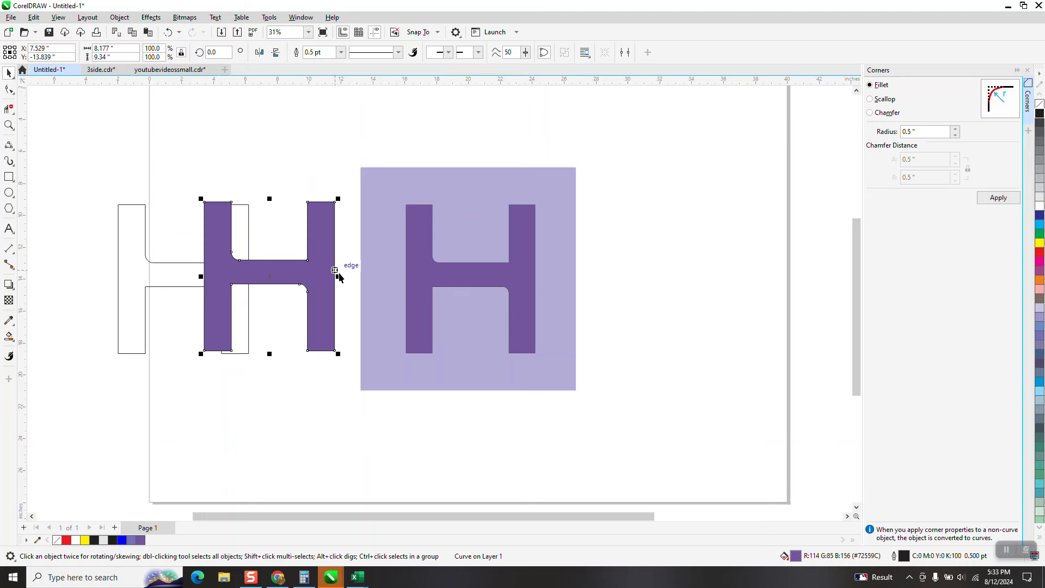
click(179, 270)
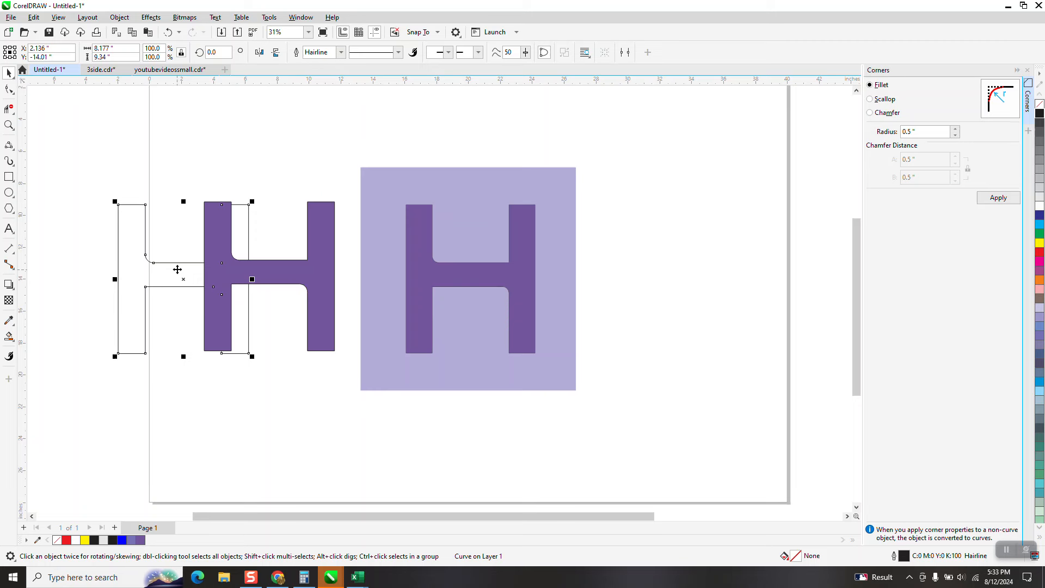
key(Delete)
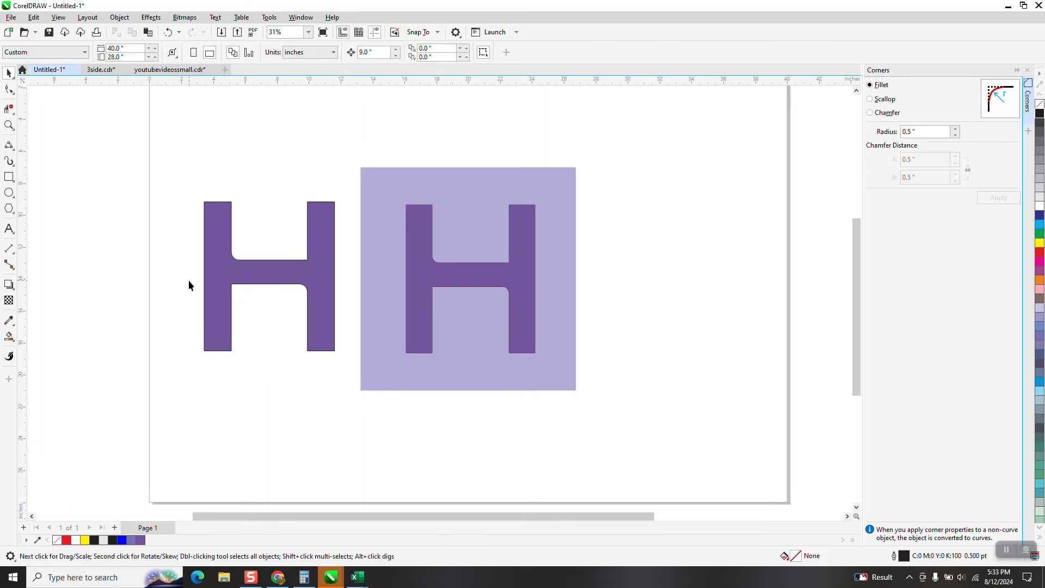